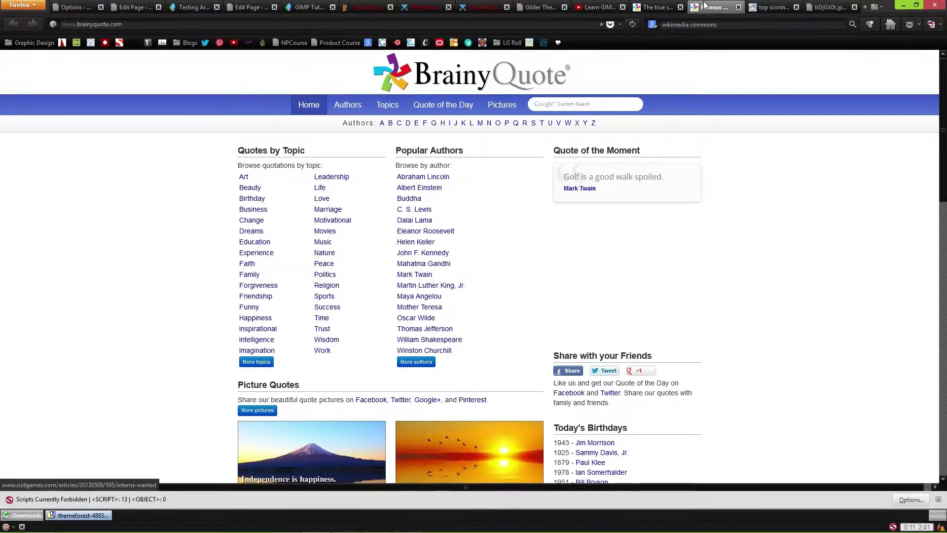
Examine the William Morris happiness quote page and compare it with the BrainyQuote home page.
click(659, 7)
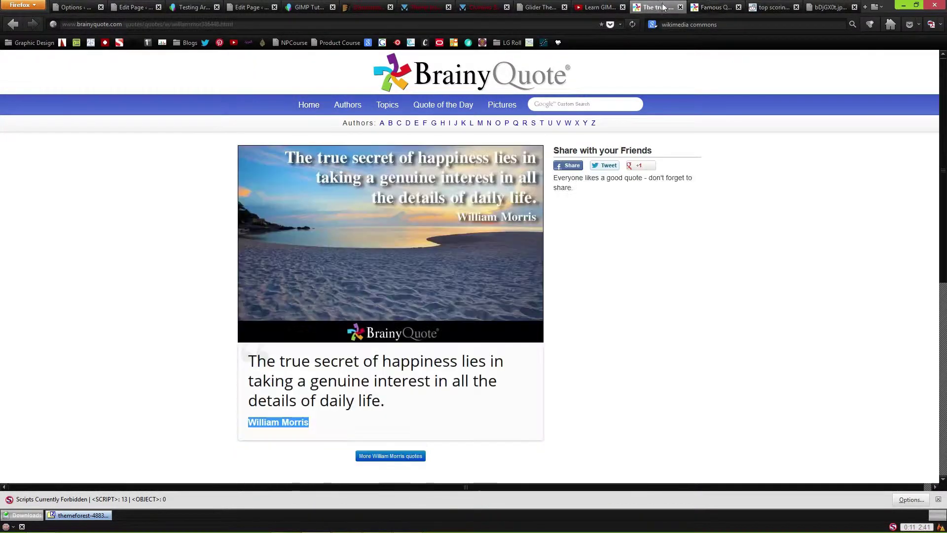
key(ctrl+Tab)
click(663, 7)
click(710, 7)
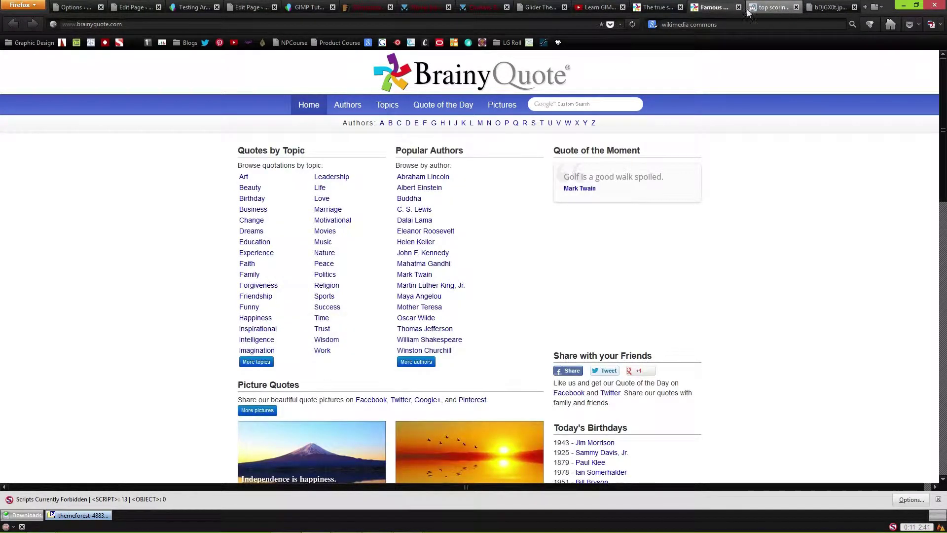
click(656, 7)
scroll(403, 172, down, 2)
scroll(402, 173, down, 5)
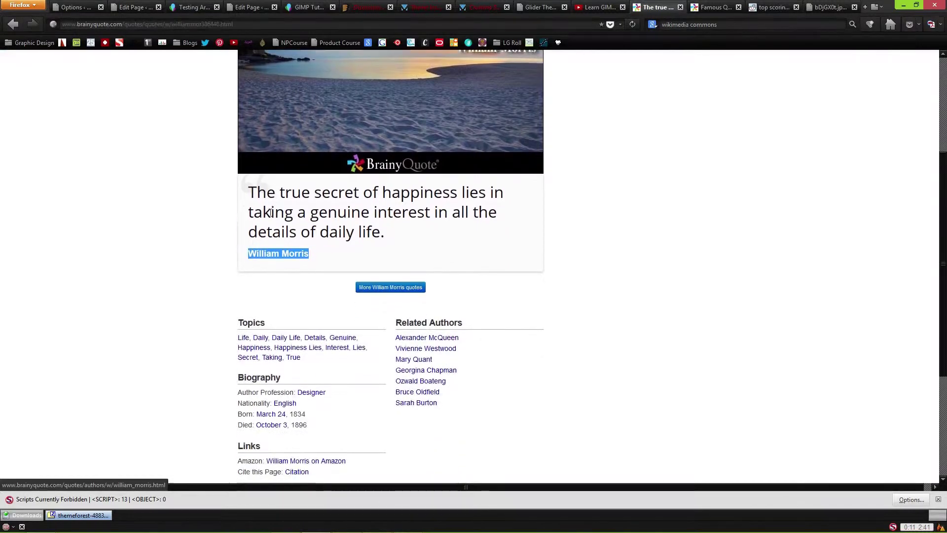
click(322, 204)
scroll(321, 204, up, 4)
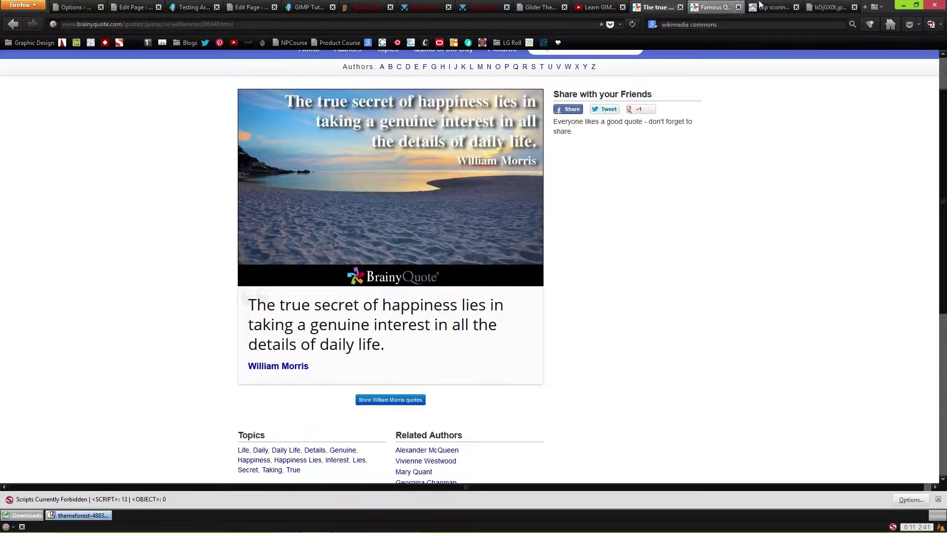
Browse the subreddit's top portrait posts of the month and open the Tuareg jewelry seller photo.
click(781, 6)
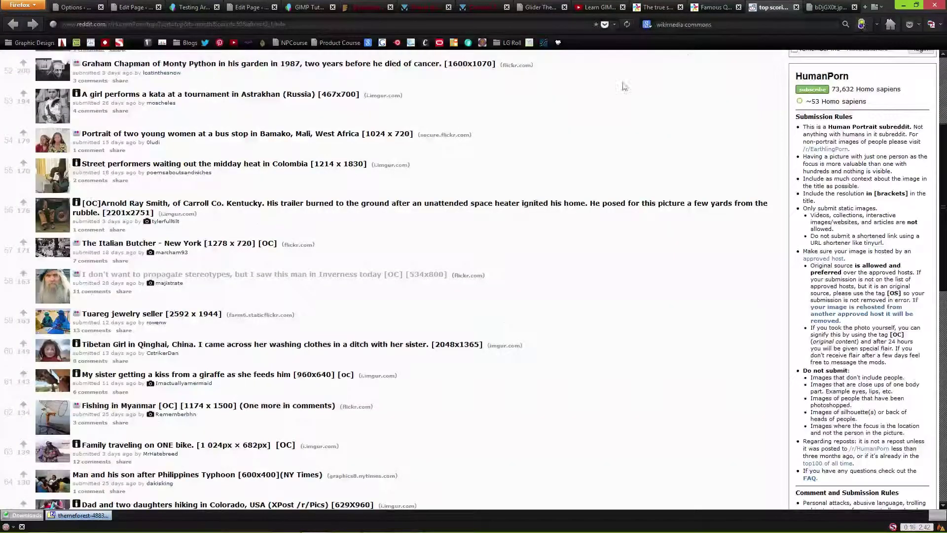
scroll(445, 218, up, 3)
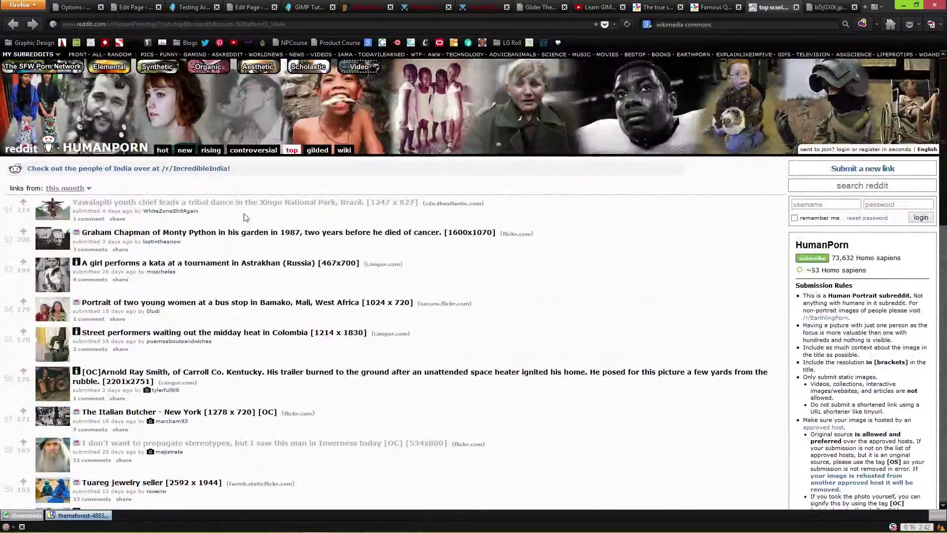
scroll(383, 167, down, 3)
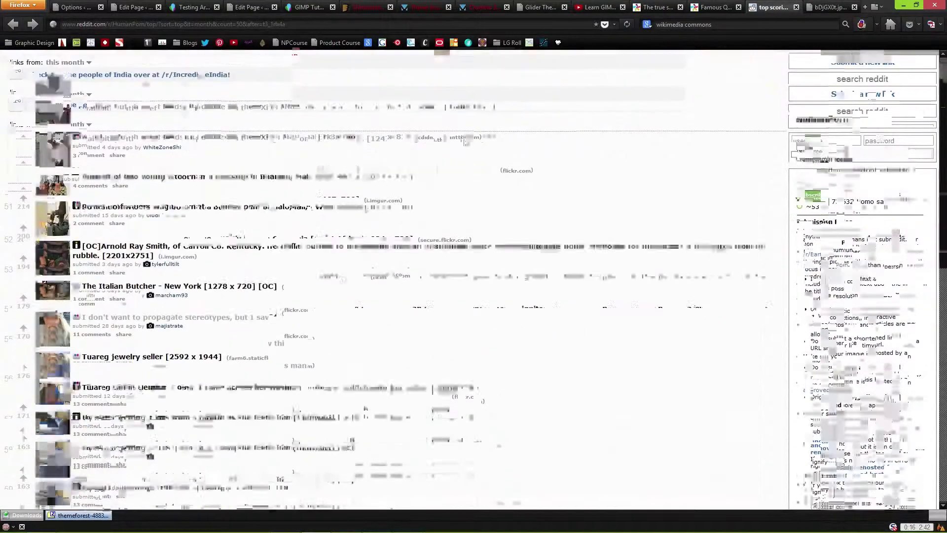
scroll(383, 167, down, 3)
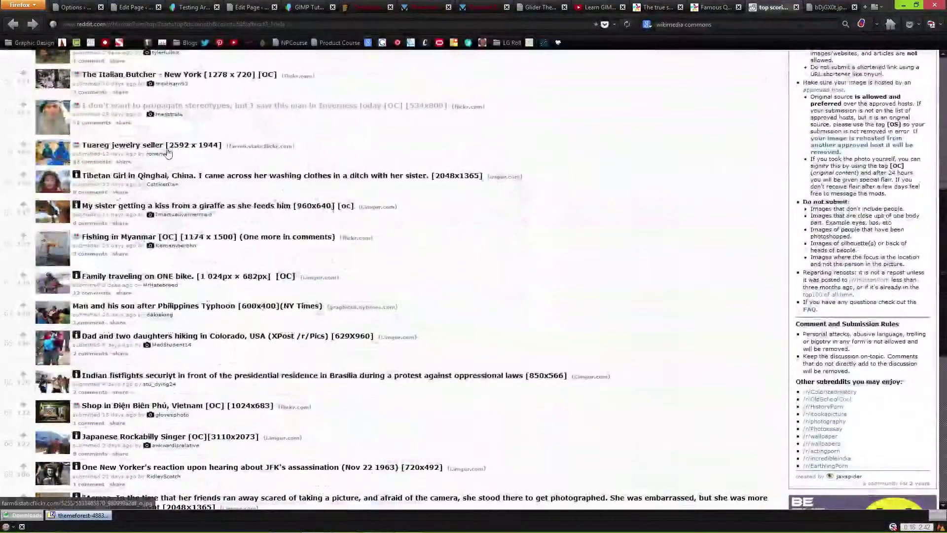
click(168, 152)
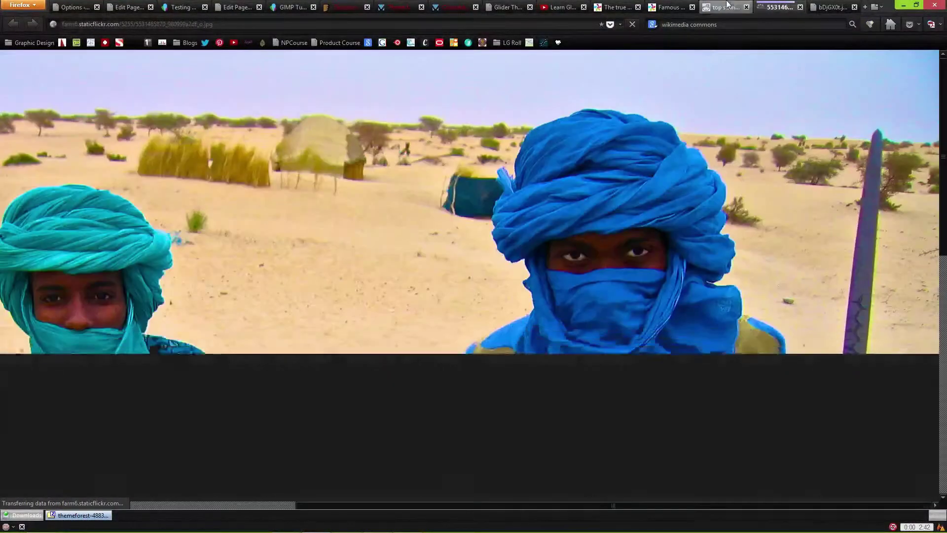
Compare the Tuareg photo, the photo of the child with the duck balloon and the post list as image candidates.
click(725, 7)
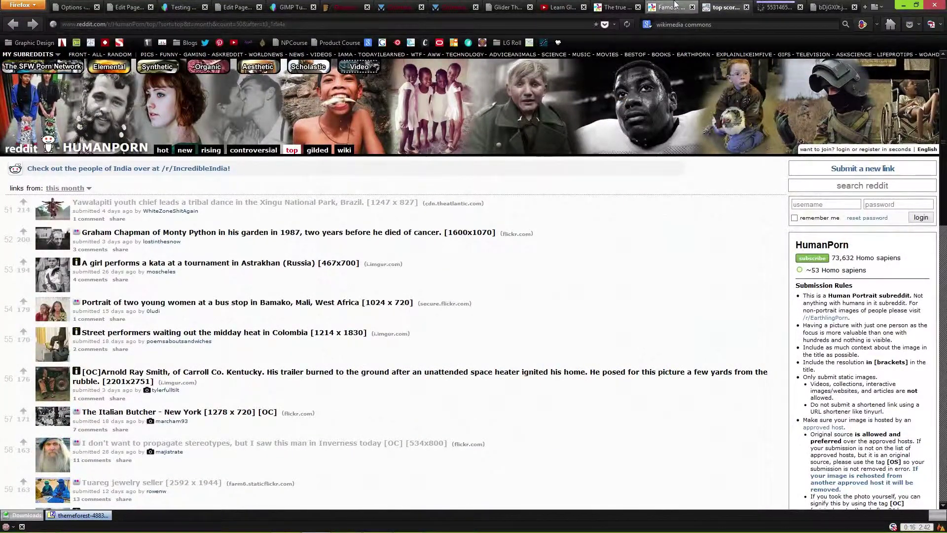
click(833, 7)
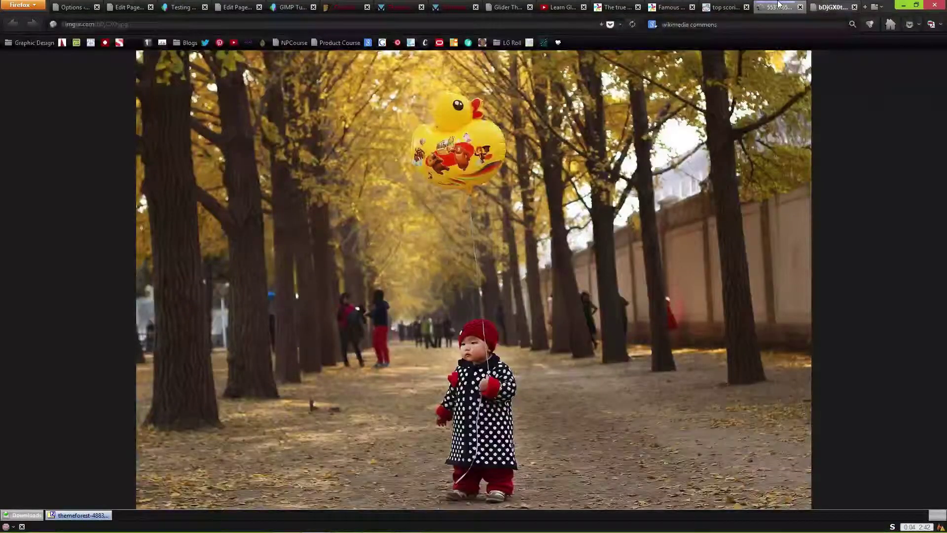
click(778, 3)
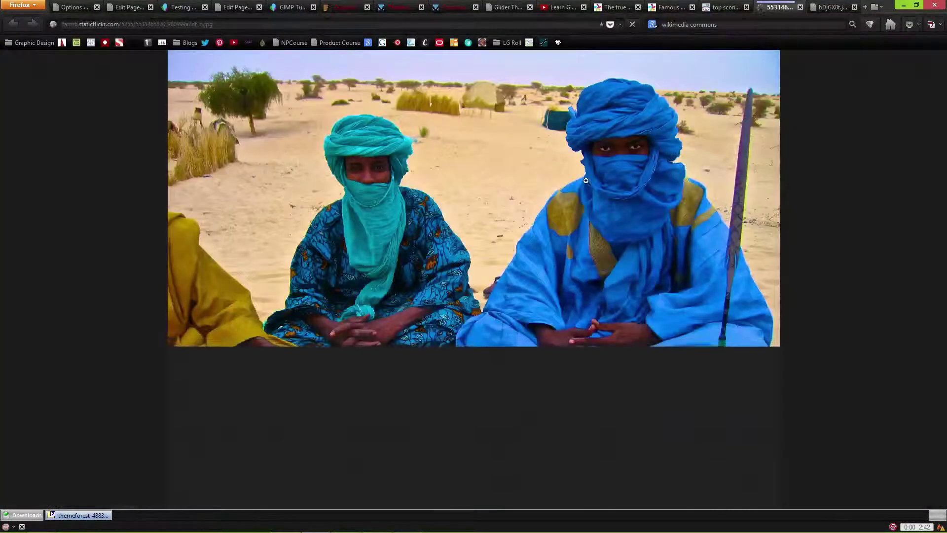
click(701, 7)
scroll(395, 276, down, 10)
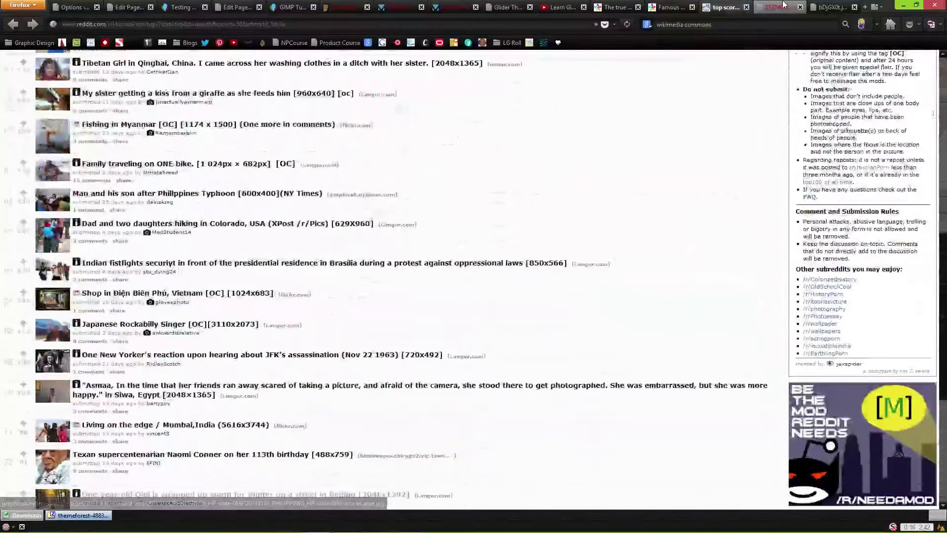
click(778, 6)
Save the photo of the child with the duck balloon as a JPEG named "Chinese Baby" in the Downloads folder.
click(833, 7)
click(529, 173)
click(521, 170)
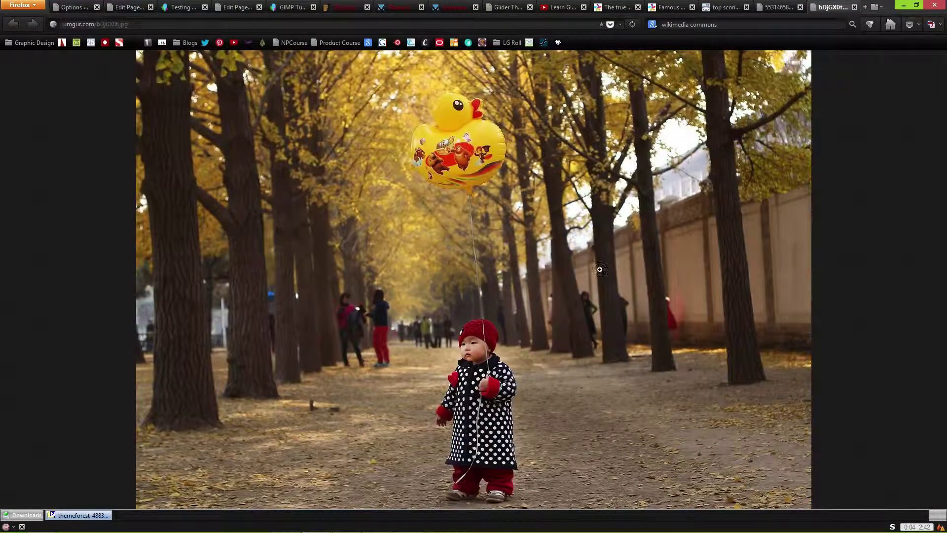
right_click(656, 230)
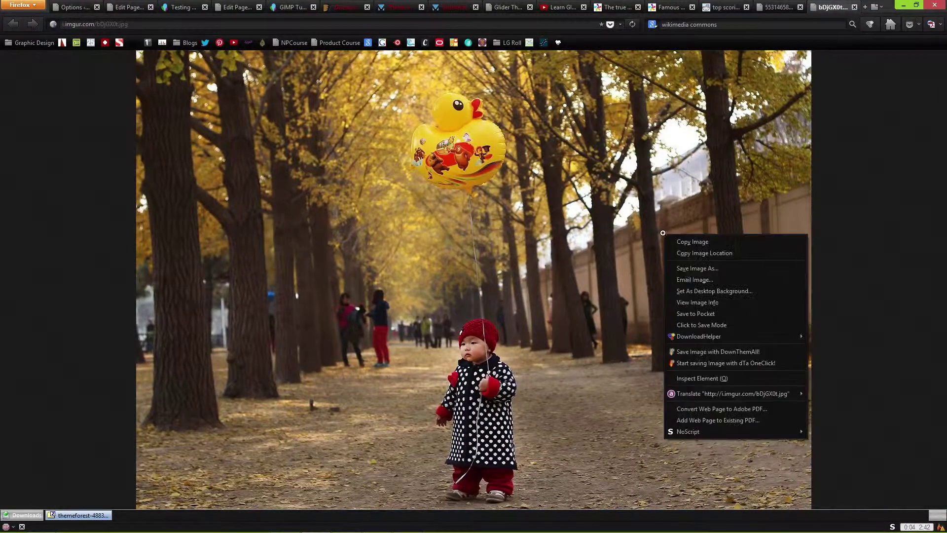
click(691, 272)
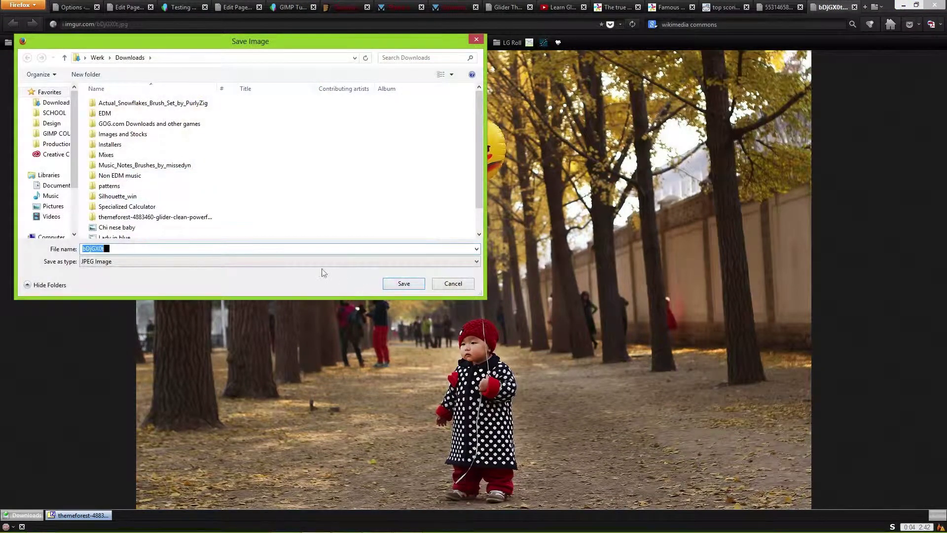
text(Chinese Bab)
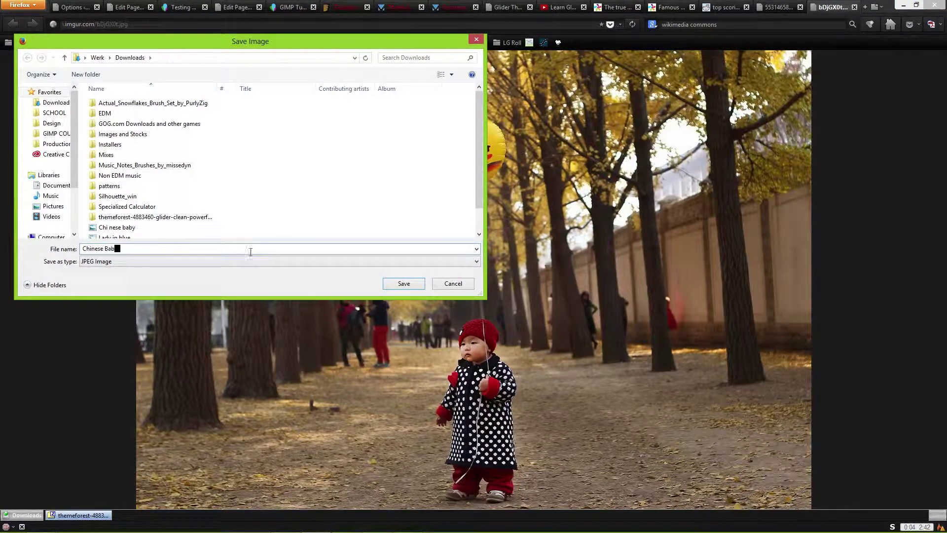
click(418, 285)
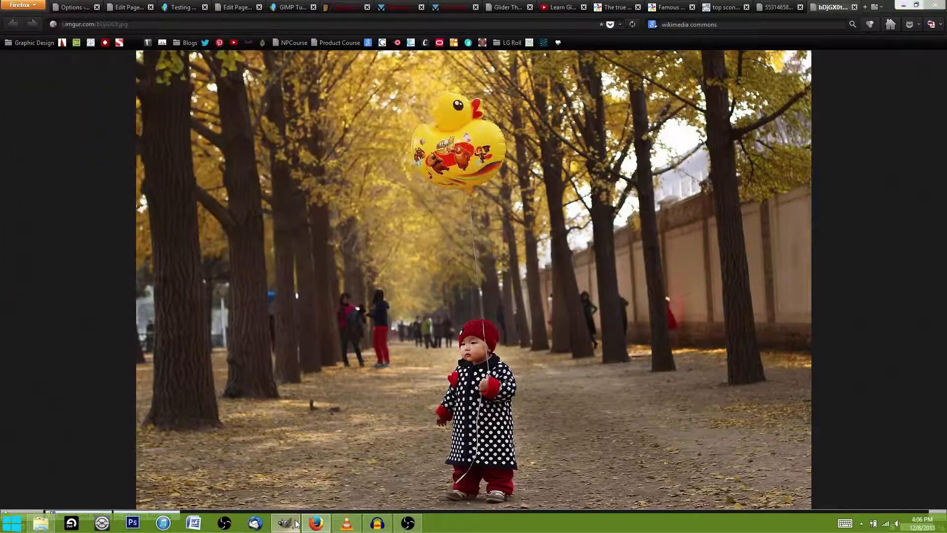
Switch to GIMP and add the Chinese Baby image from the Downloads folder as a new layer in the open image.
click(284, 526)
click(40, 527)
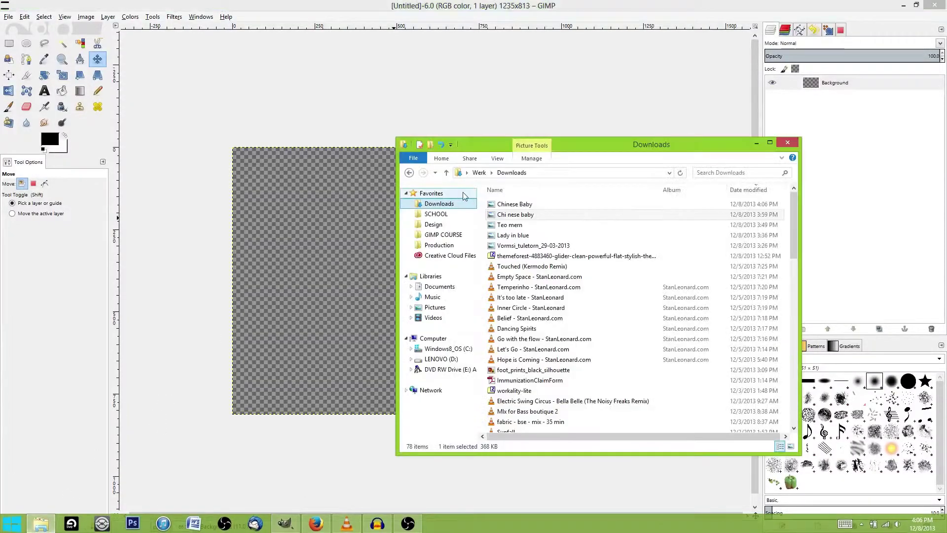
drag(514, 212, 346, 225)
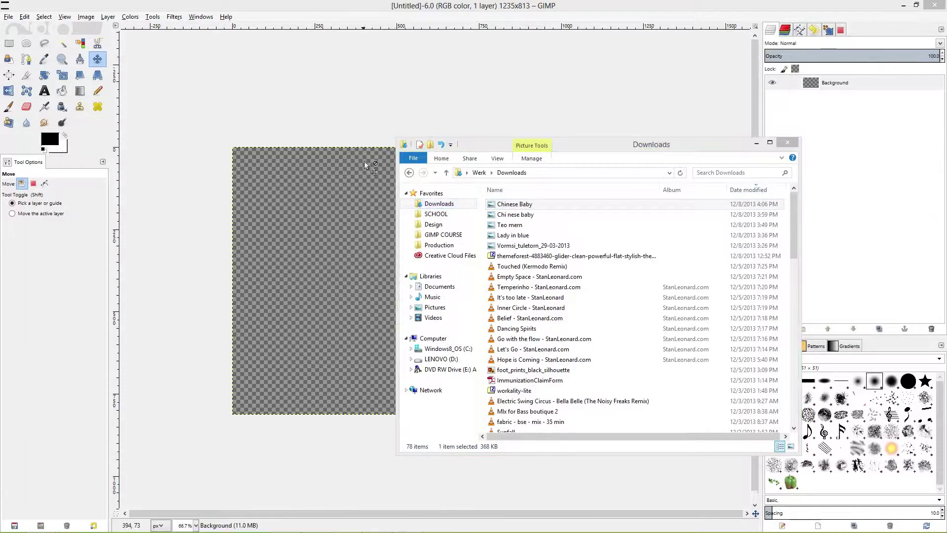
click(490, 311)
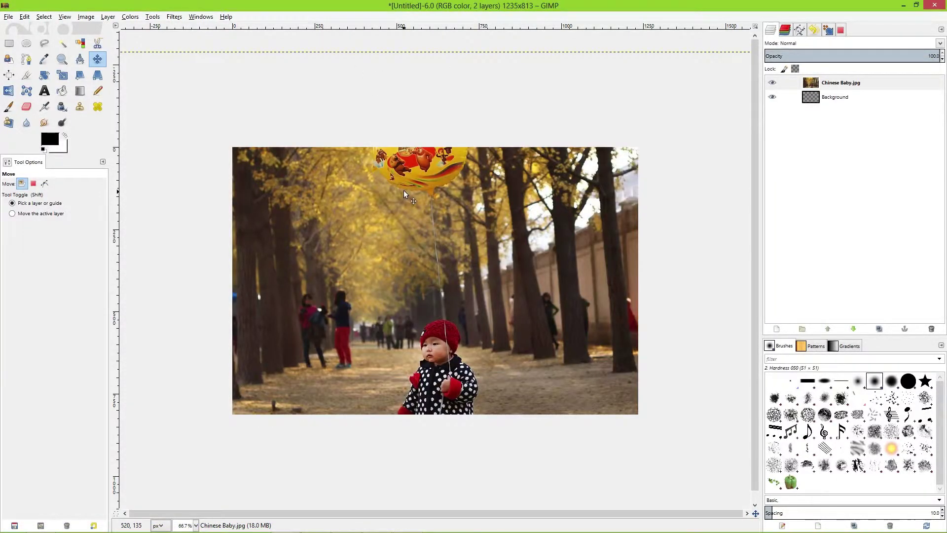
Scale the Chinese Baby layer down proportionally to 1523 × 1035 px.
key(shift+s)
click(404, 191)
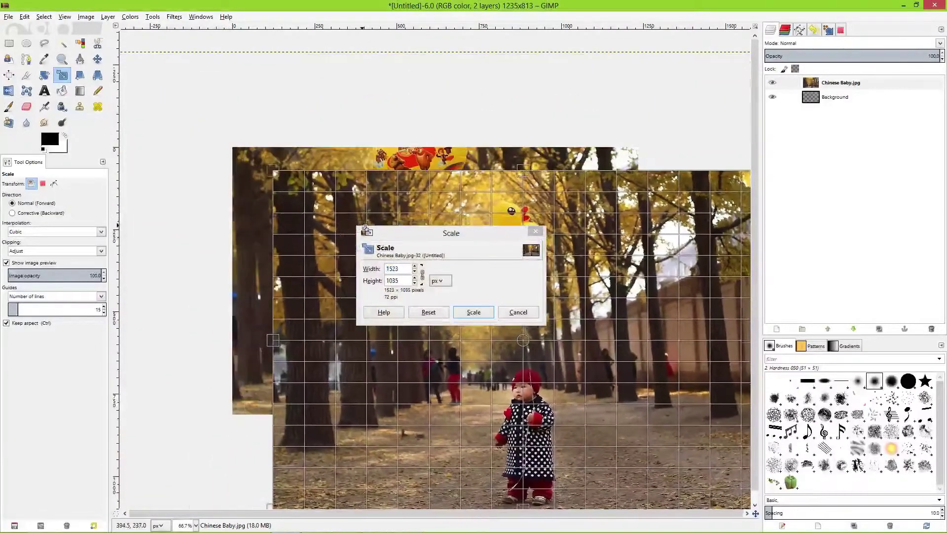
click(474, 312)
Move the Chinese Baby layer so it covers the canvas with the whole child in frame, and keep that layer selected.
key(m)
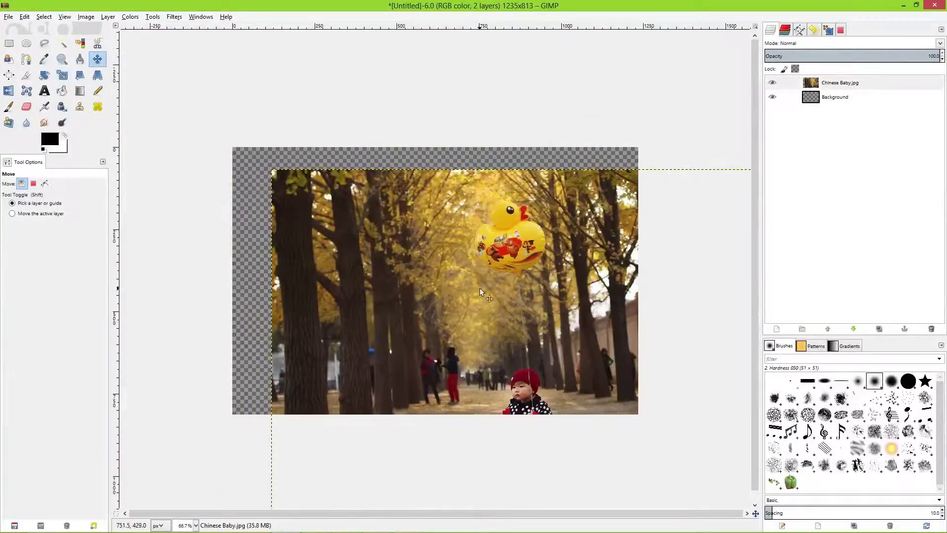
drag(582, 313, 526, 221)
click(838, 97)
click(840, 83)
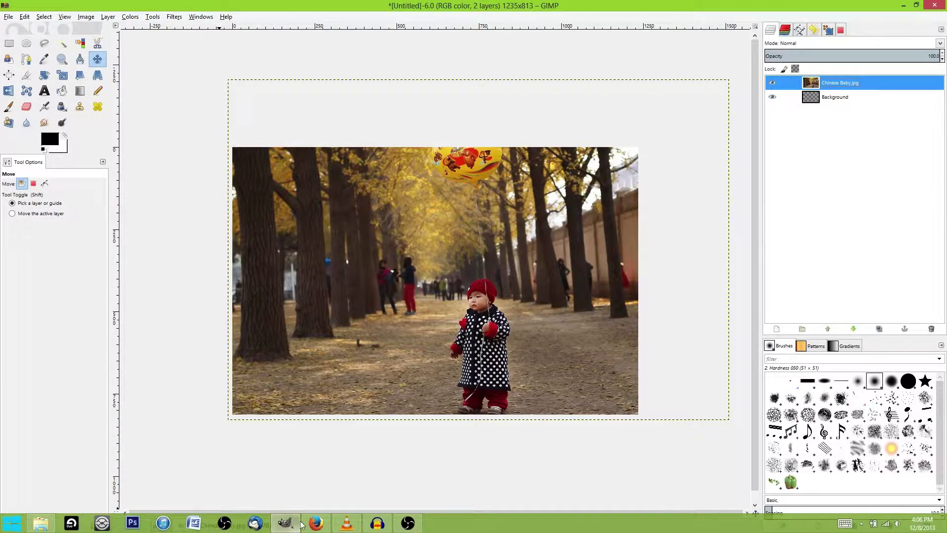
Switch to Firefox and copy the full William Morris quote text about the true secret of happiness.
click(316, 522)
click(614, 6)
click(664, 7)
click(614, 7)
drag(385, 352, 252, 304)
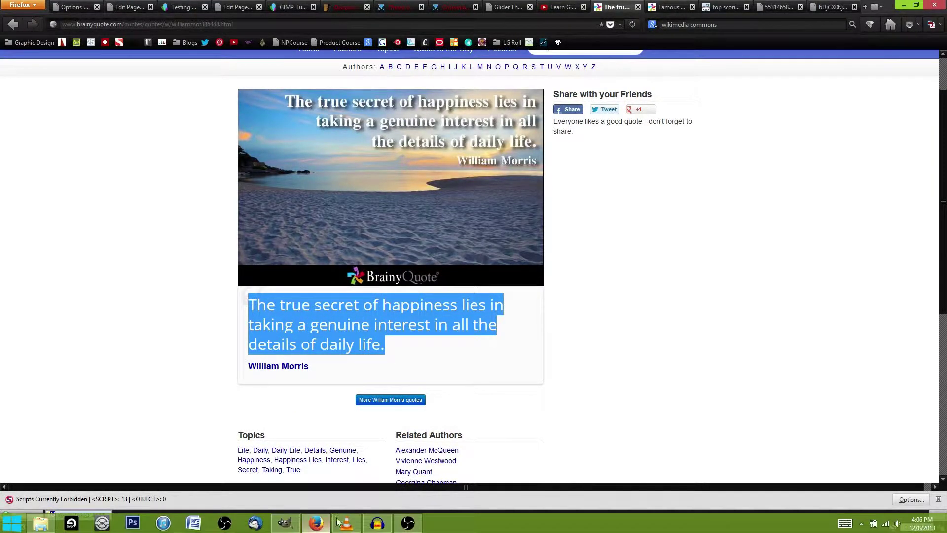
Return to GIMP and paste the copied quote as a text layer over the tree trunks in the photo's upper left area.
click(378, 523)
click(45, 93)
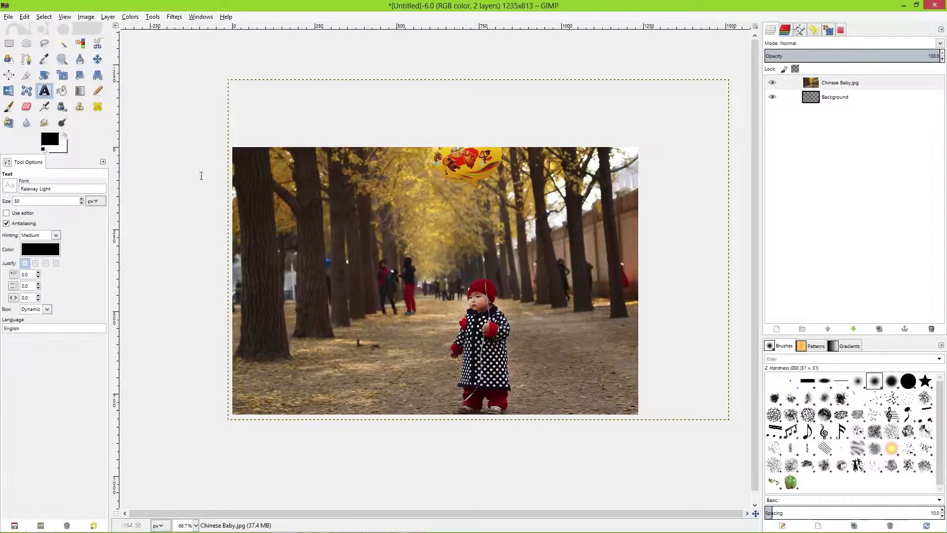
click(269, 191)
key(ctrl+v)
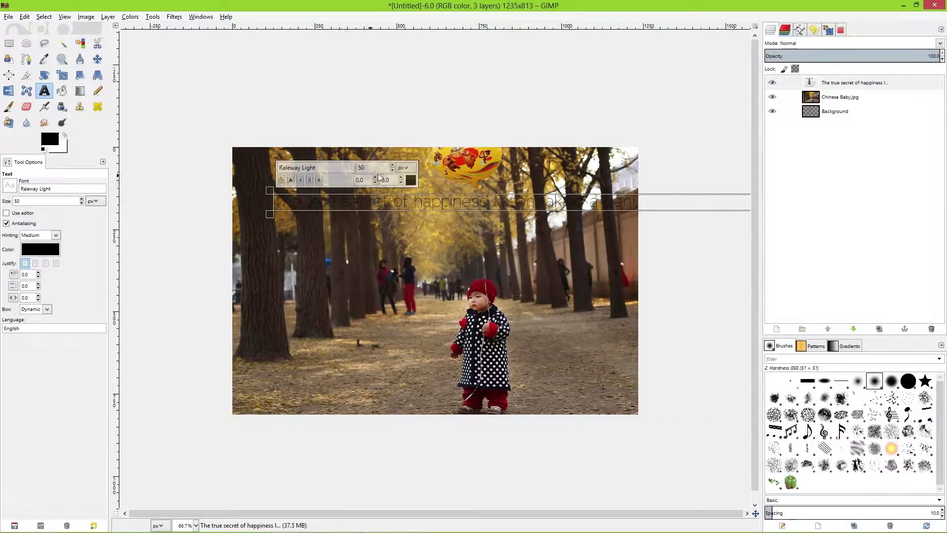
Change the color of the entire quote text to white.
key(ctrl+a)
click(410, 180)
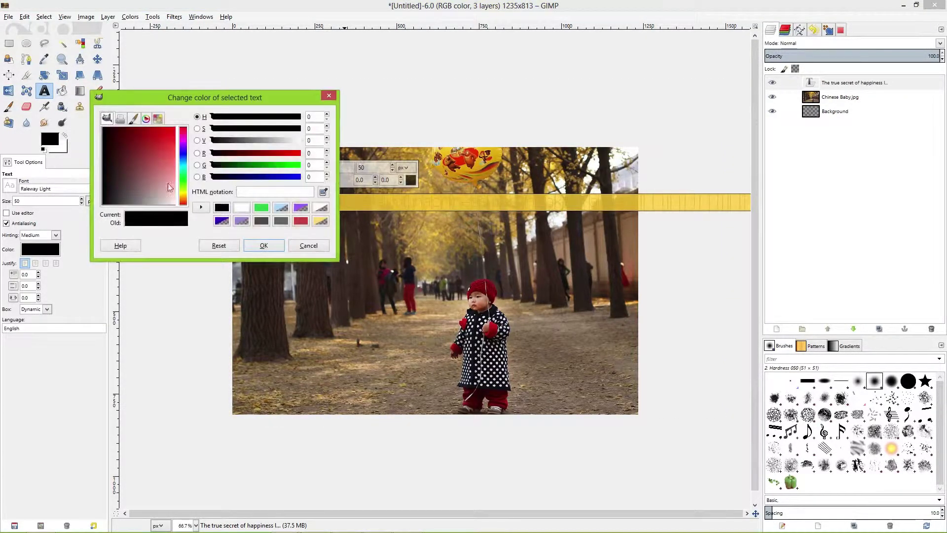
click(242, 207)
click(264, 245)
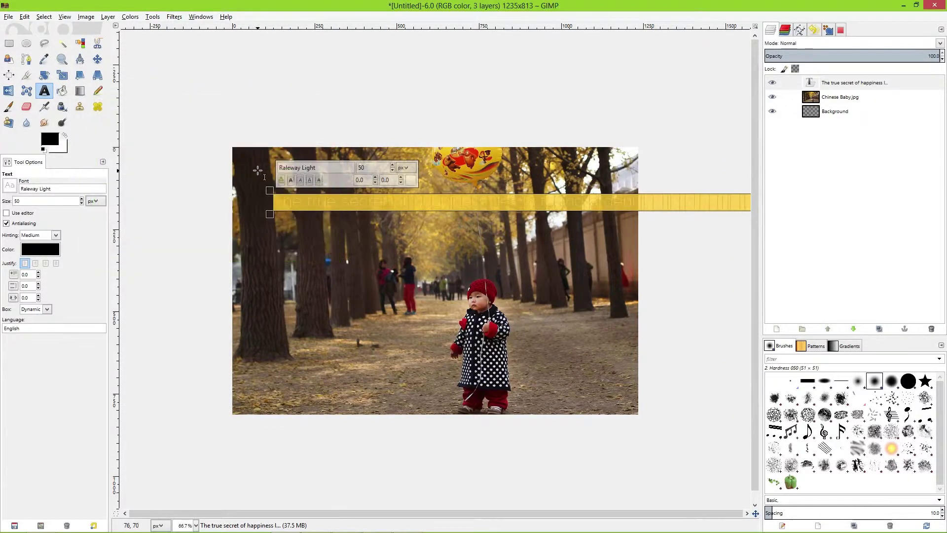
click(317, 198)
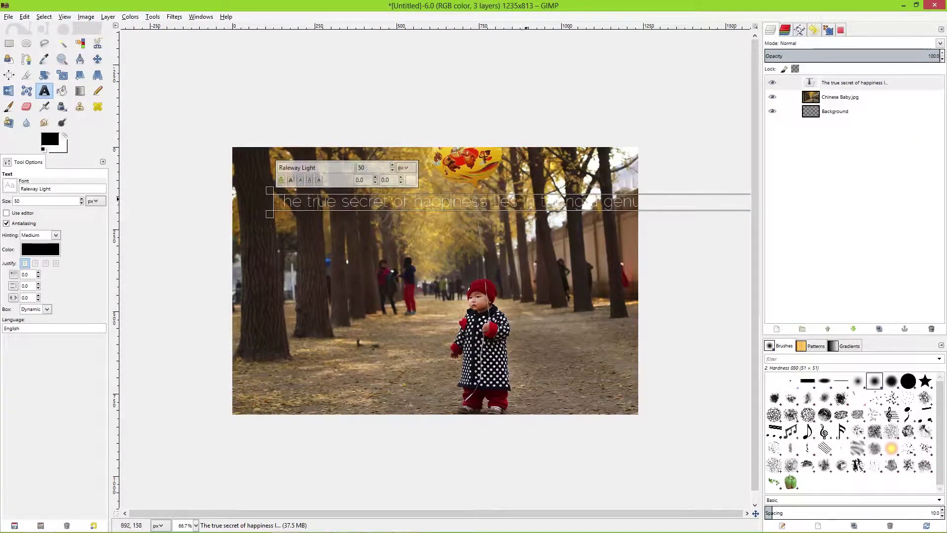
Resize the quote's text box so the text wraps onto three lines within the photo.
drag(521, 203, 553, 227)
click(515, 218)
key(Return)
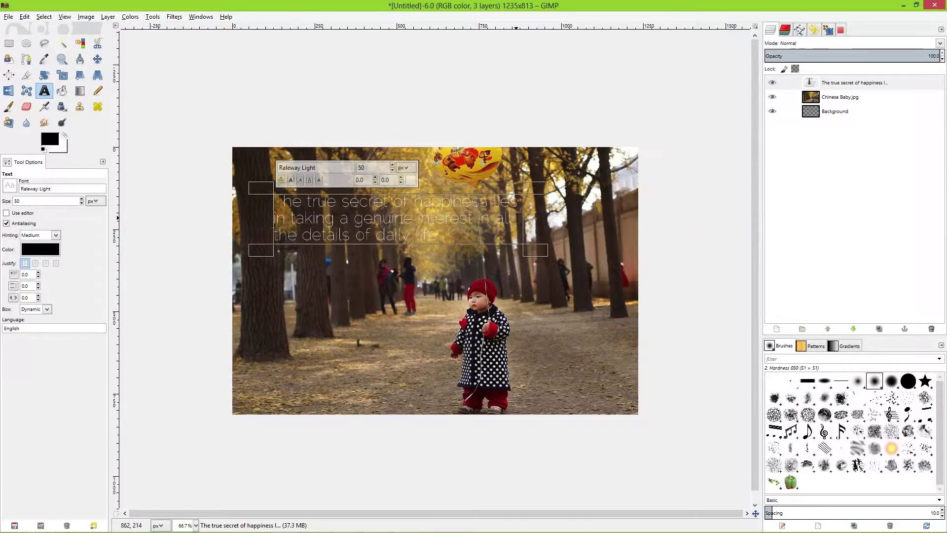
Select the quote text layer and move it down and left, beside the child's head.
click(852, 99)
click(852, 82)
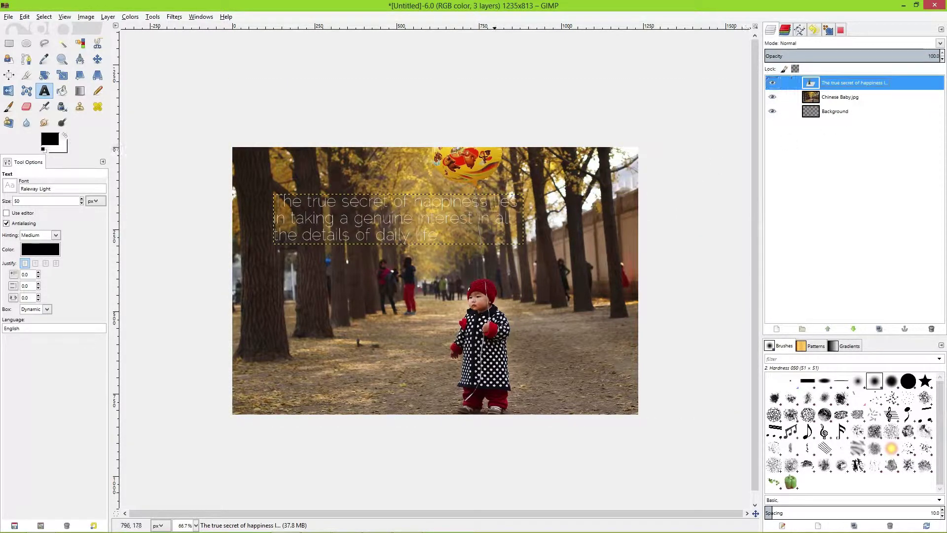
key(m)
click(447, 205)
drag(447, 204, 411, 252)
Set the font of the entire quote text to Felix Titling.
key(t)
click(388, 253)
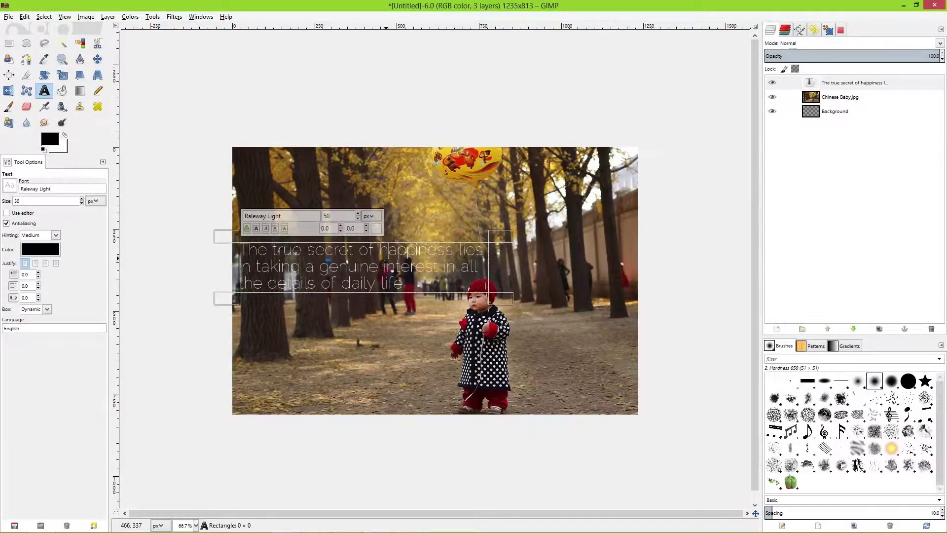
key(ctrl+a)
click(303, 215)
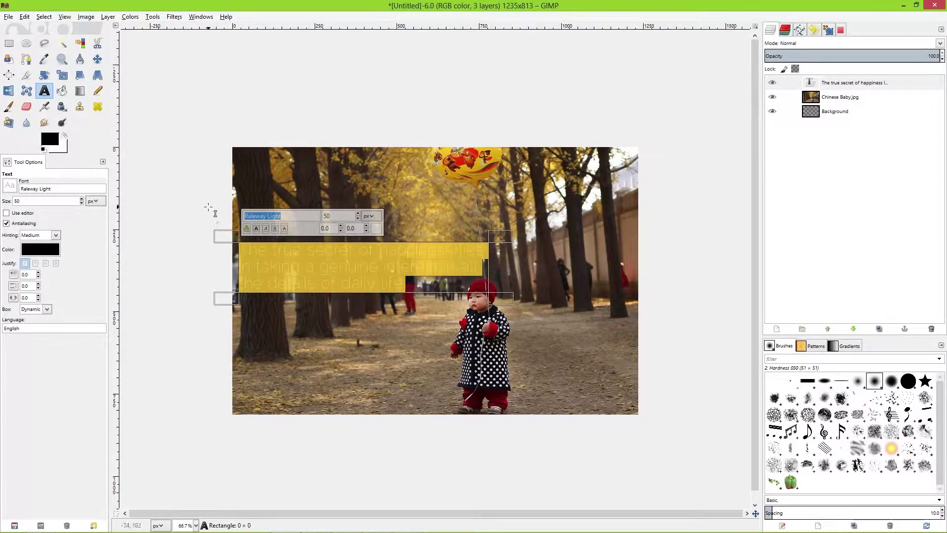
text(Felix Titling)
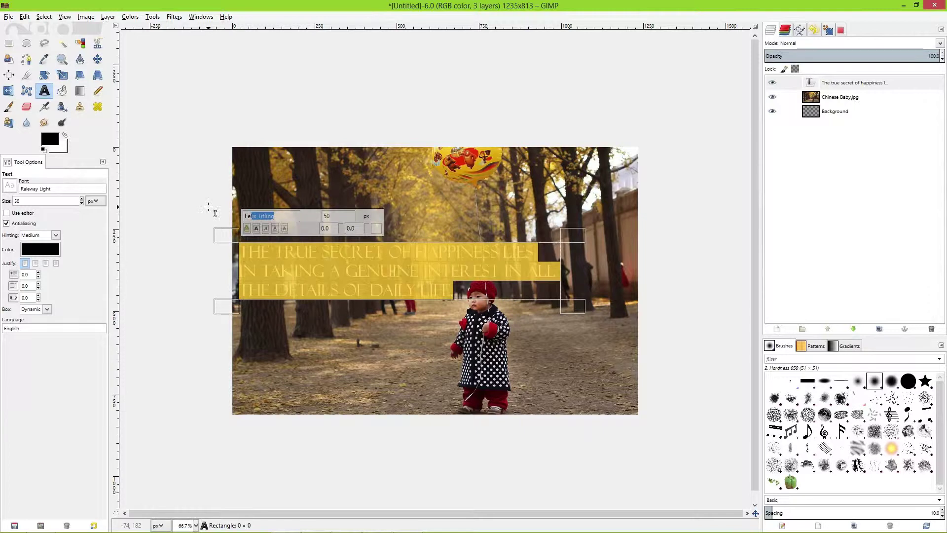
Apply the chosen font and reduce the size of the entire quote text to 41 px.
key(Return)
click(329, 256)
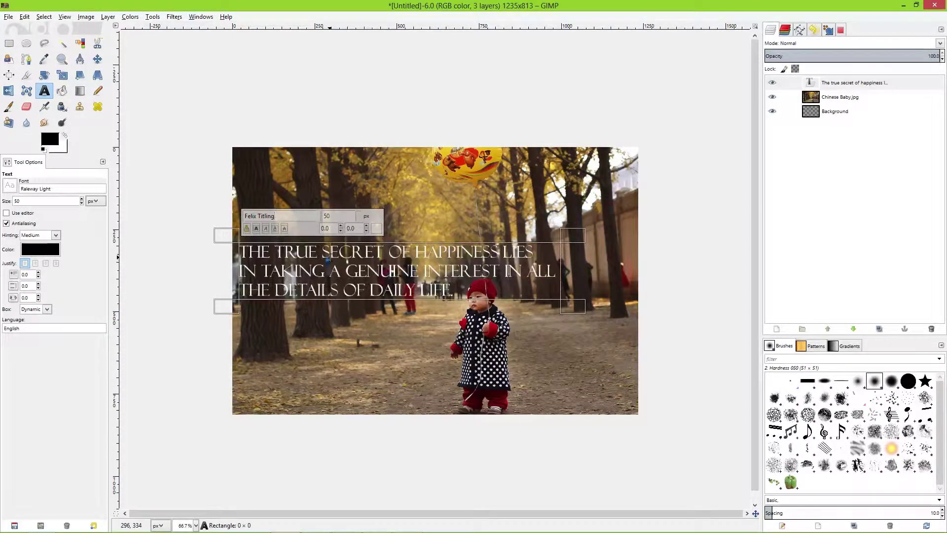
key(ctrl+a)
scroll(358, 217, down, 9)
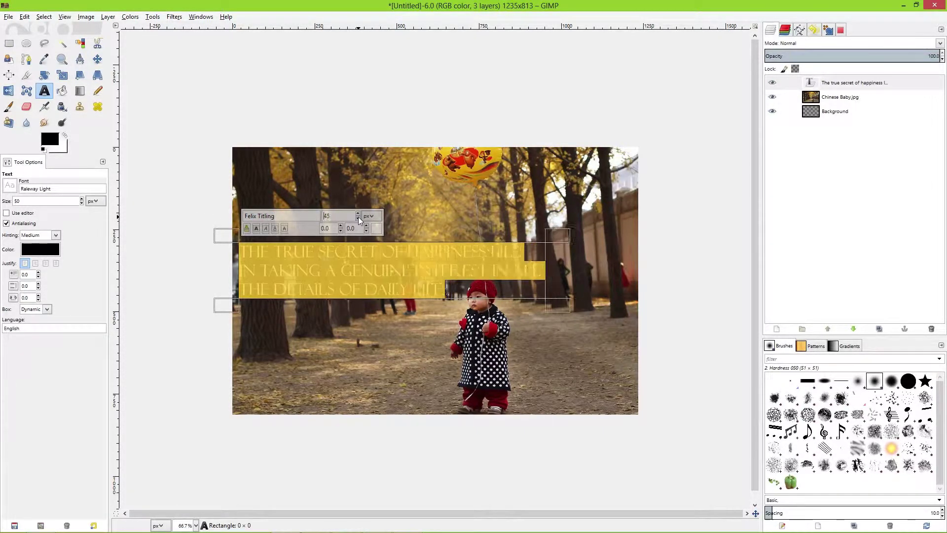
Move the quote text layer up so it sits clear above the child's head.
click(820, 99)
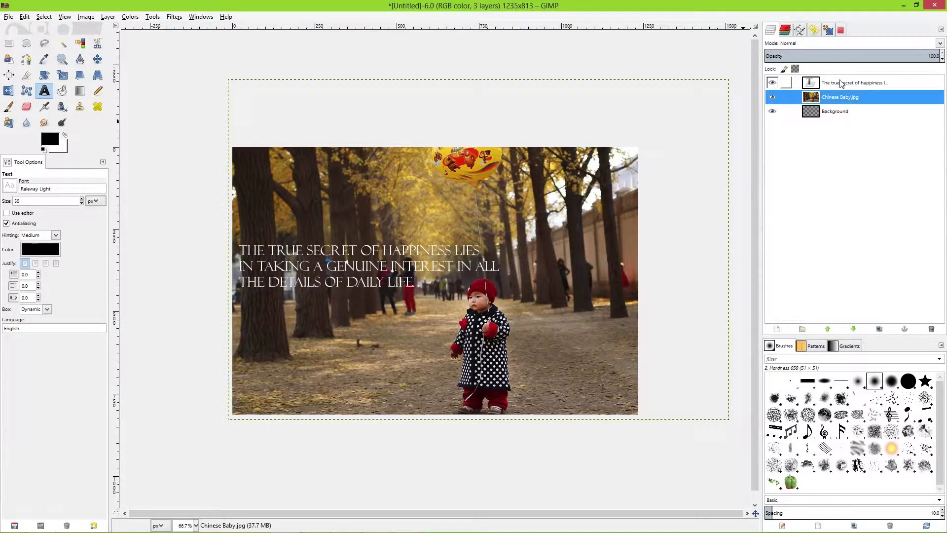
click(841, 84)
key(m)
drag(384, 266, 385, 239)
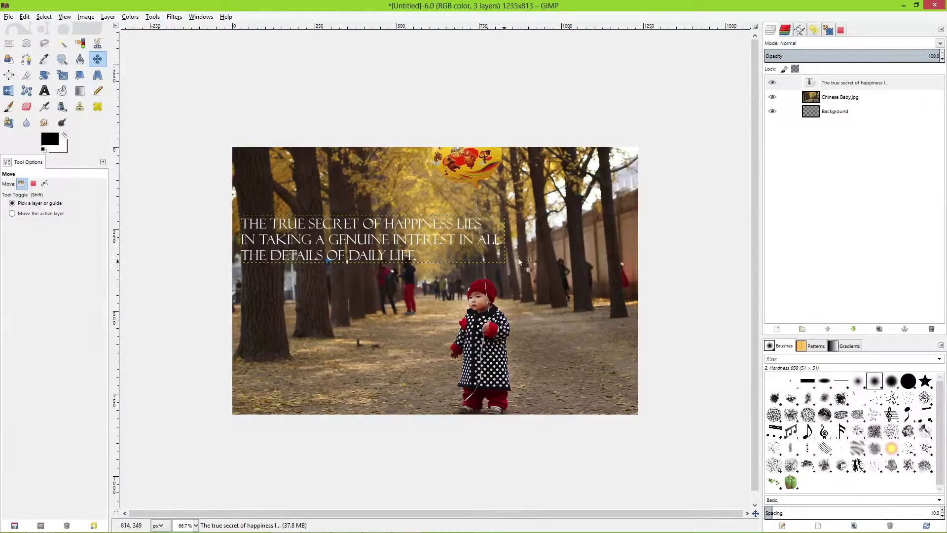
click(838, 111)
click(844, 84)
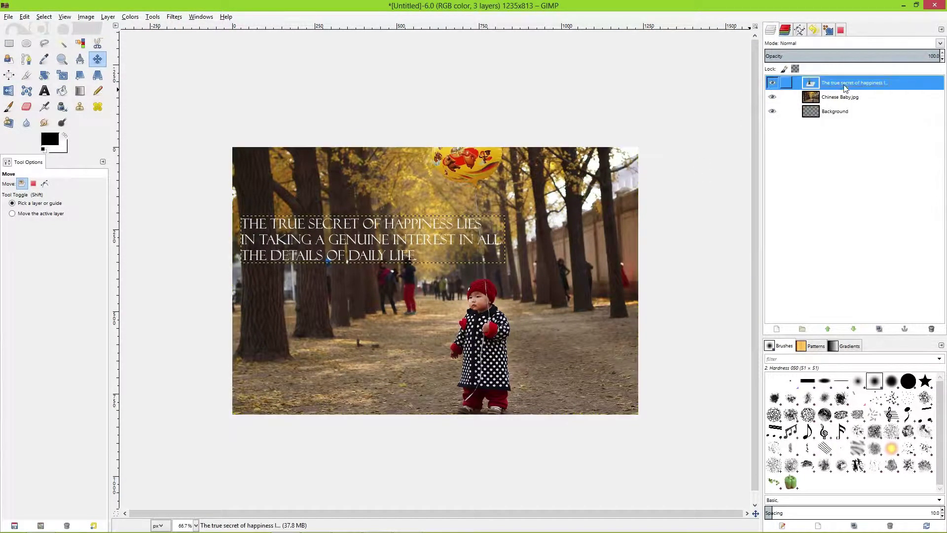
Copy the author's name from the quote page in Firefox and paste it as a new text layer below the quote in GIMP.
key(t)
click(383, 256)
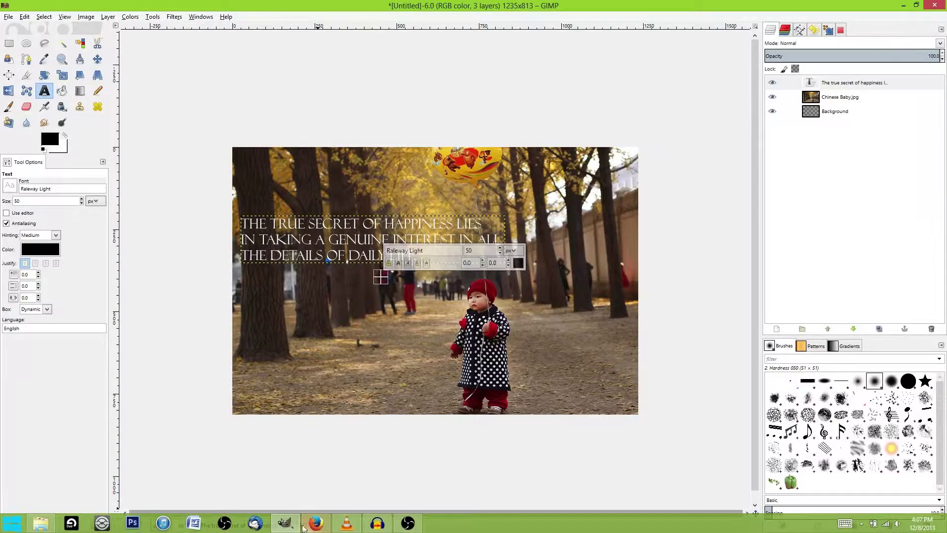
click(315, 523)
drag(310, 366, 254, 365)
key(ctrl+c)
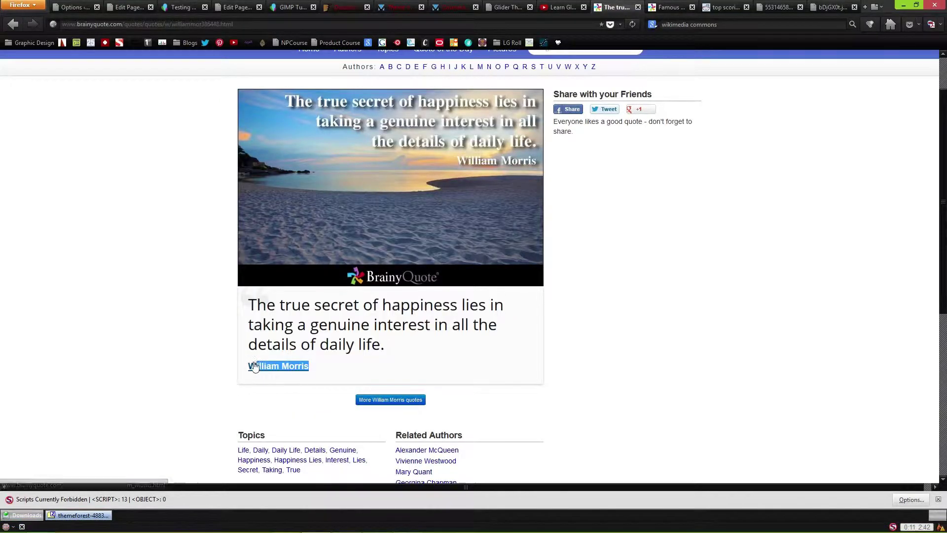
click(280, 522)
click(377, 272)
key(ctrl+v)
Change the color of the entire author's name text to white.
key(ctrl+a)
click(518, 262)
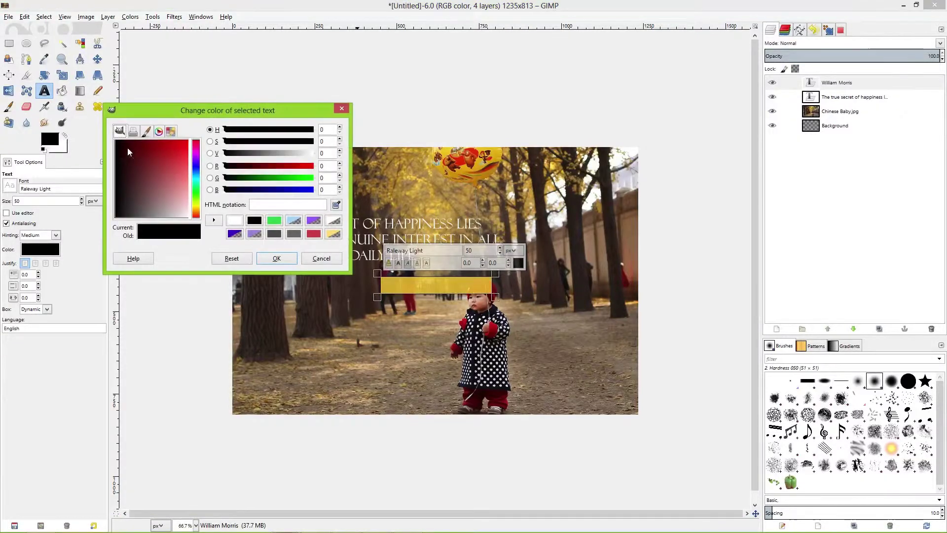
click(277, 258)
click(355, 257)
Set the font of the author's name to Felix Titling.
click(437, 270)
triple_click(430, 294)
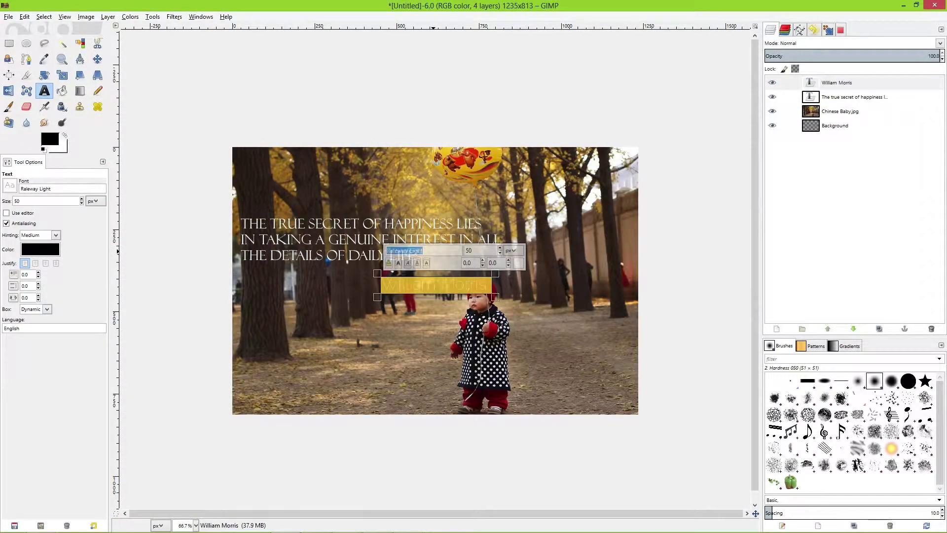
text(Felix Titling)
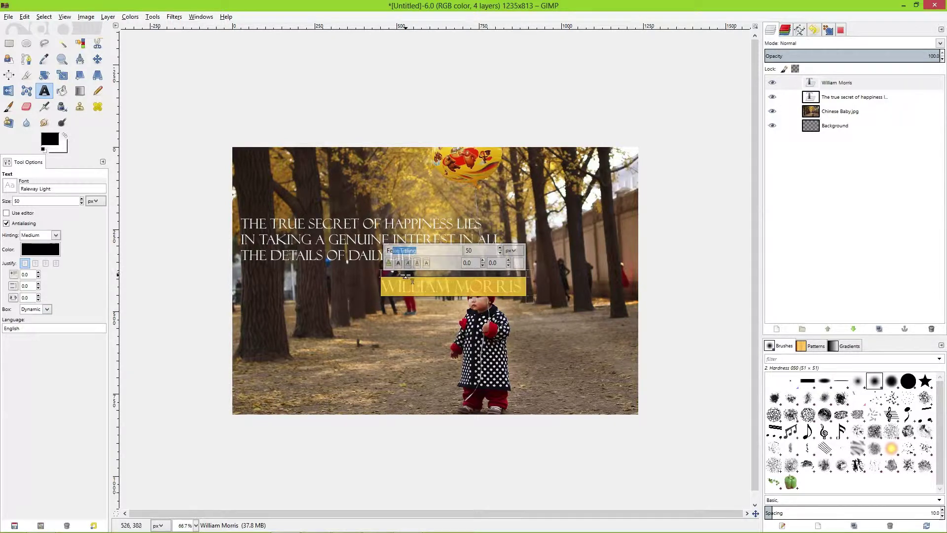
click(385, 287)
text(-)
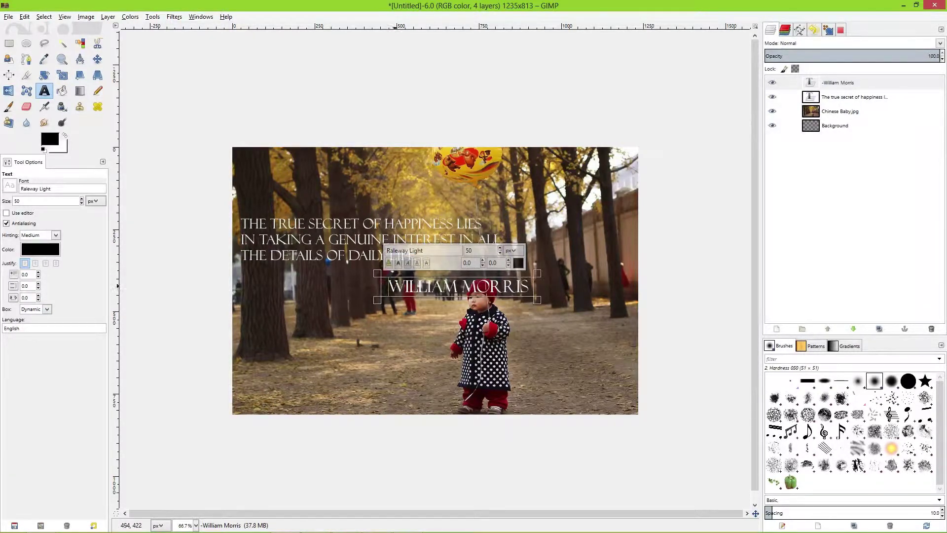
key(BackSpace)
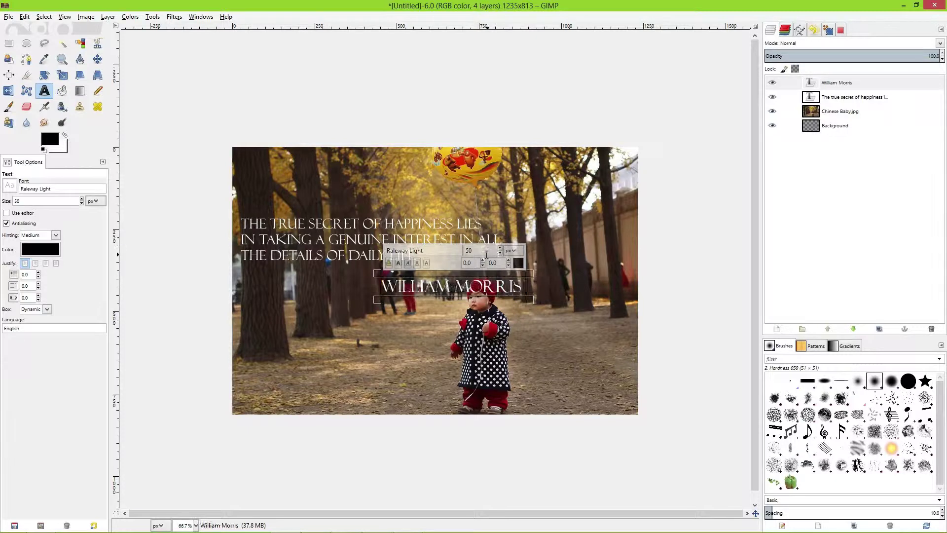
Reduce the author's name to 30 px and move it directly beneath the last line of the quote.
key(ctrl+a)
click(500, 253)
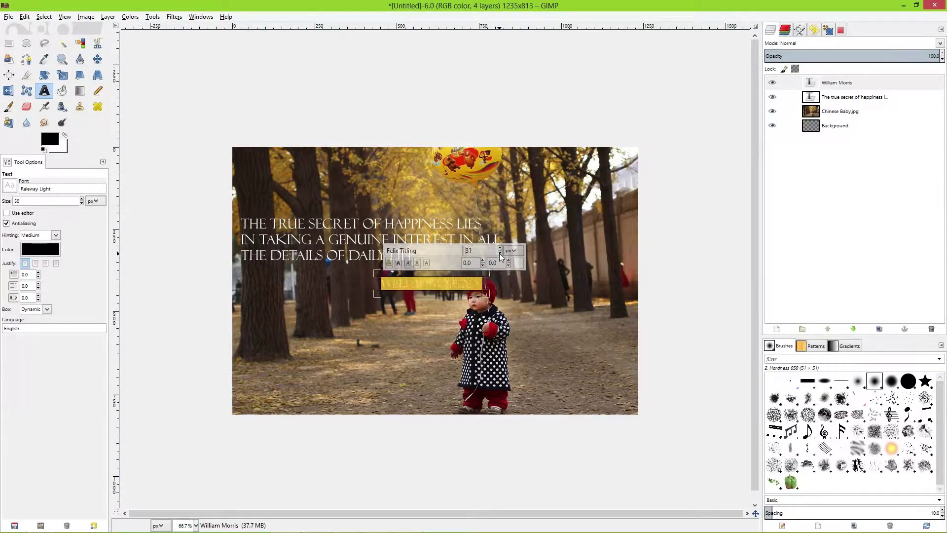
click(854, 96)
click(834, 82)
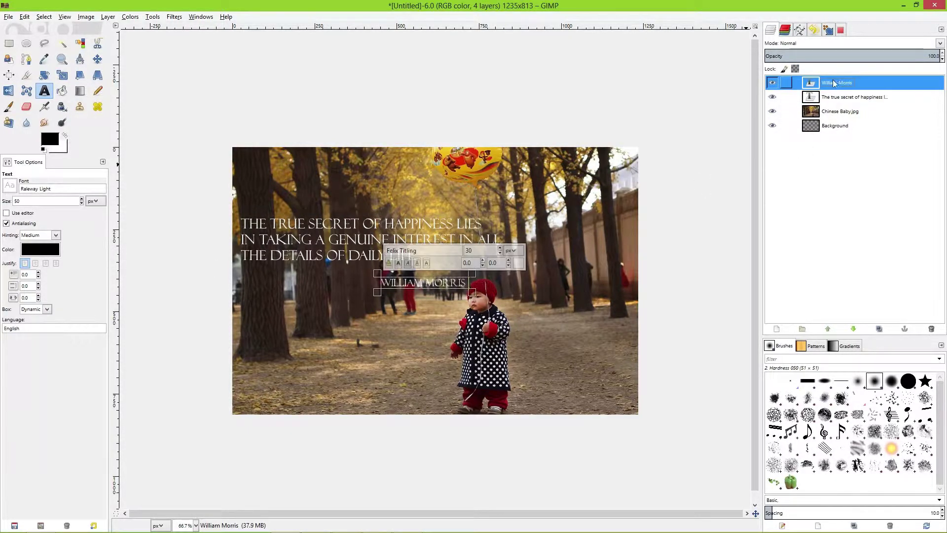
key(m)
drag(425, 282, 368, 273)
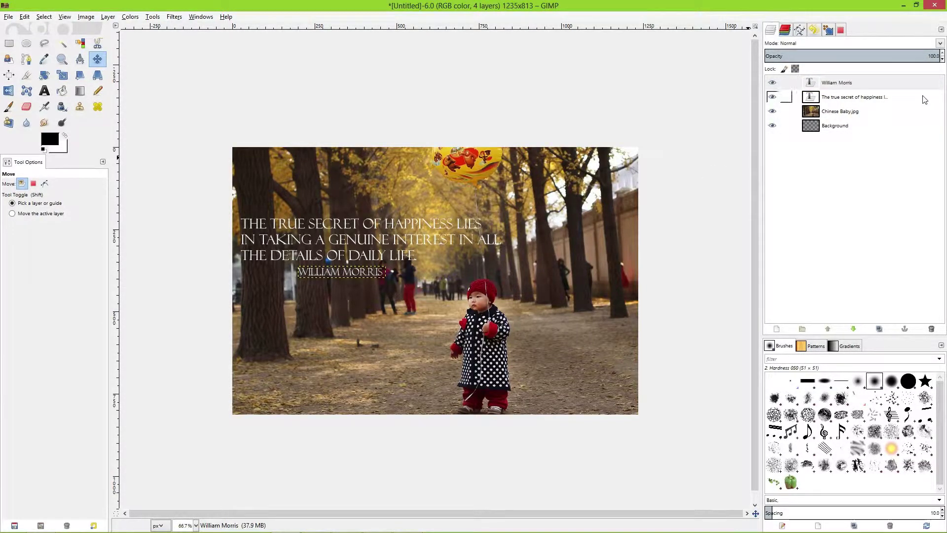
click(838, 111)
click(837, 82)
click(838, 96)
click(820, 126)
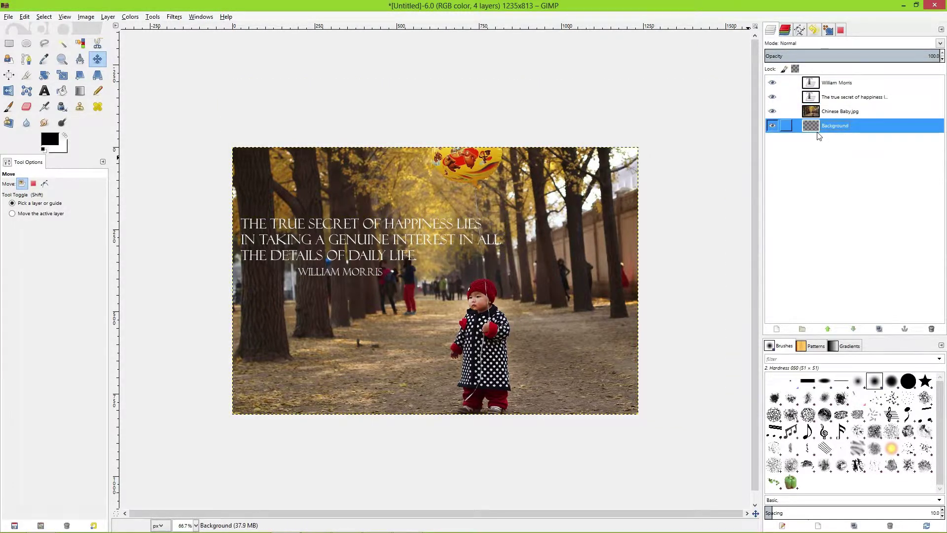
Duplicate the quote text layer.
click(844, 99)
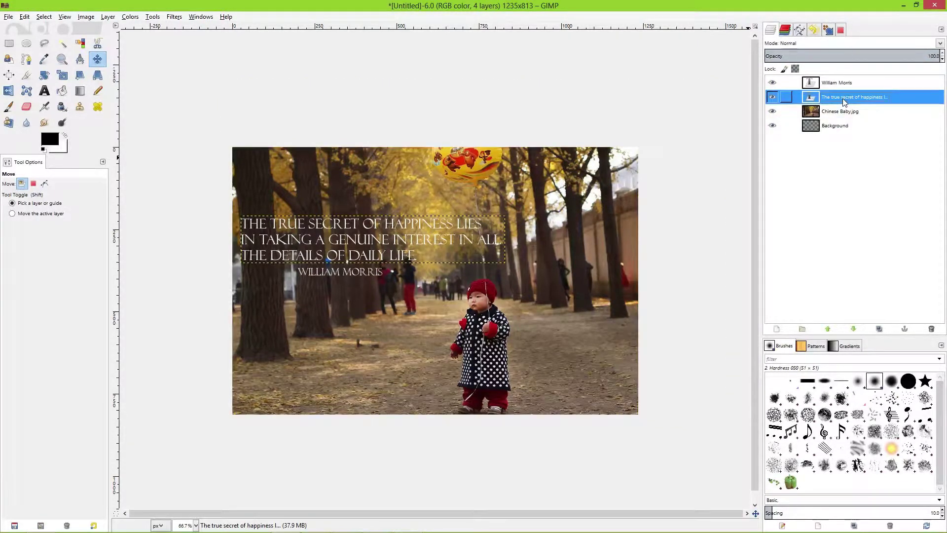
right_click(845, 95)
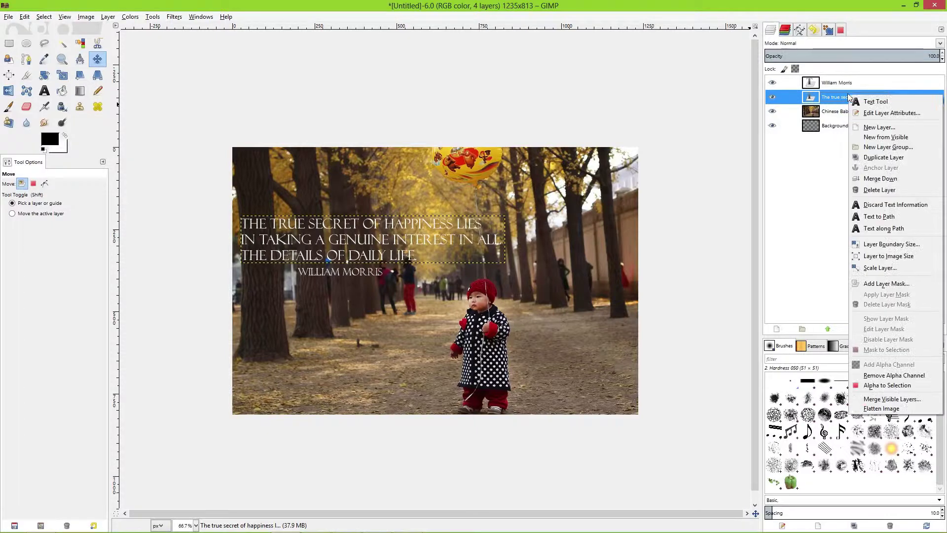
click(885, 158)
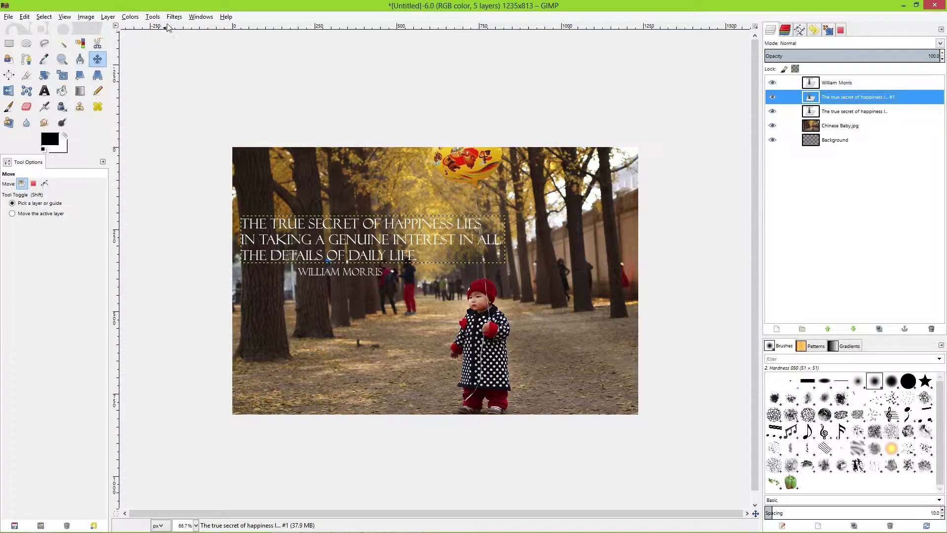
Change the color of all the text in the duplicated quote layer to black.
click(44, 91)
click(345, 239)
key(ctrl+a)
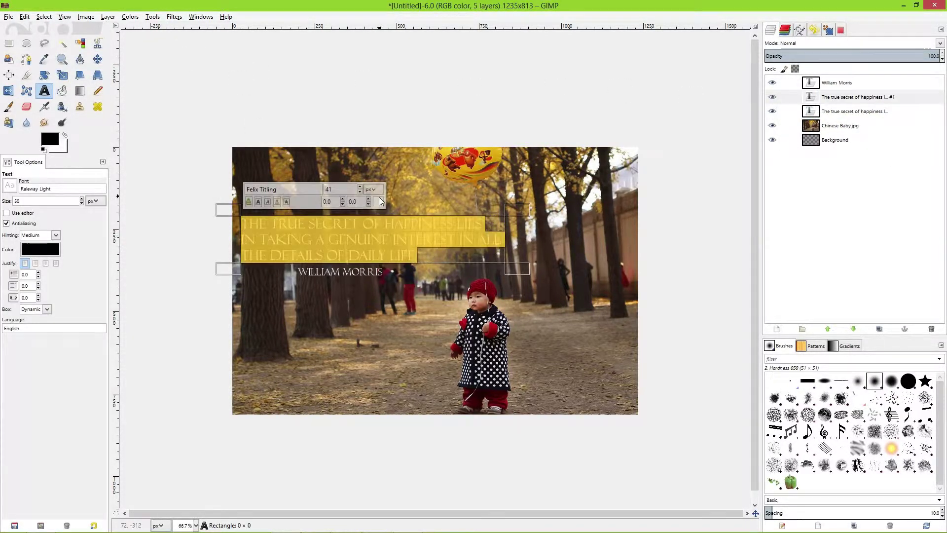
click(381, 201)
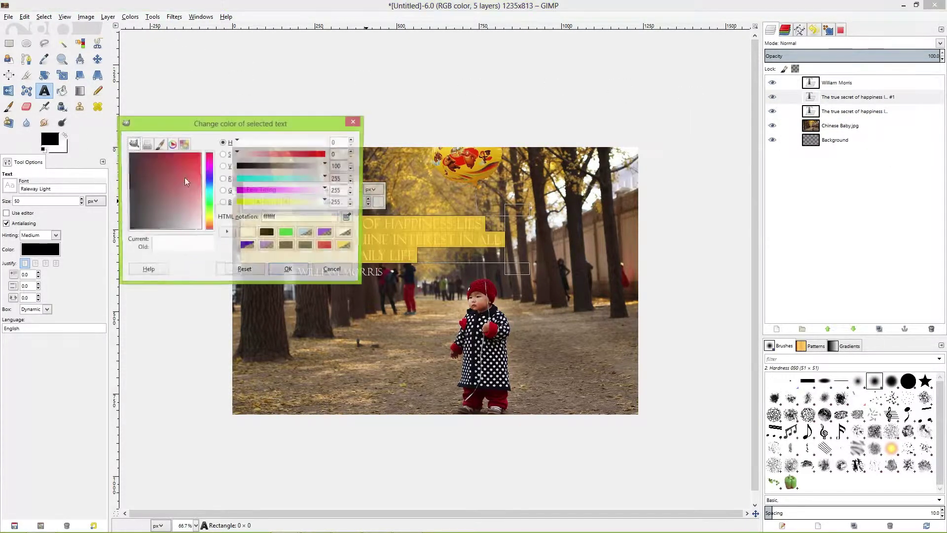
click(291, 272)
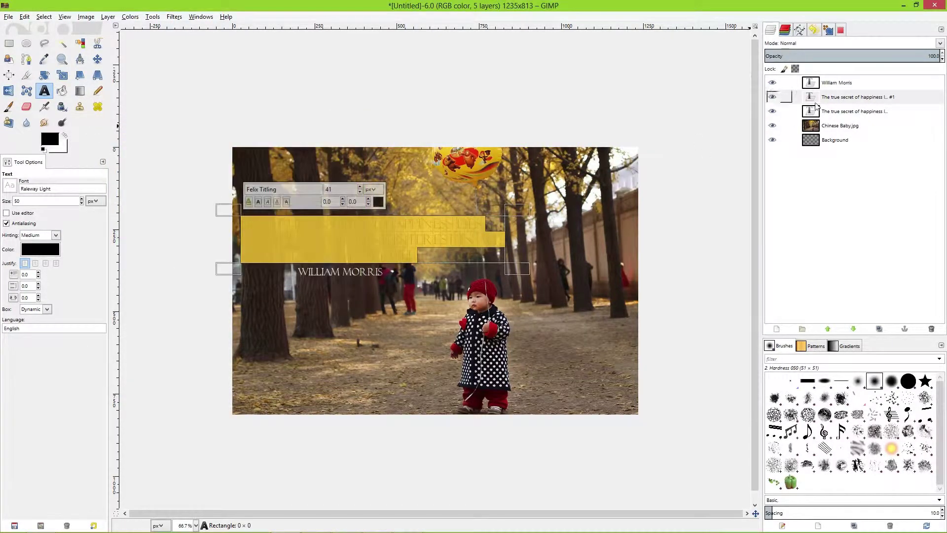
Apply a Gaussian Blur with a 6 px horizontal and vertical radius to the black quote copy.
click(858, 111)
click(868, 99)
click(174, 17)
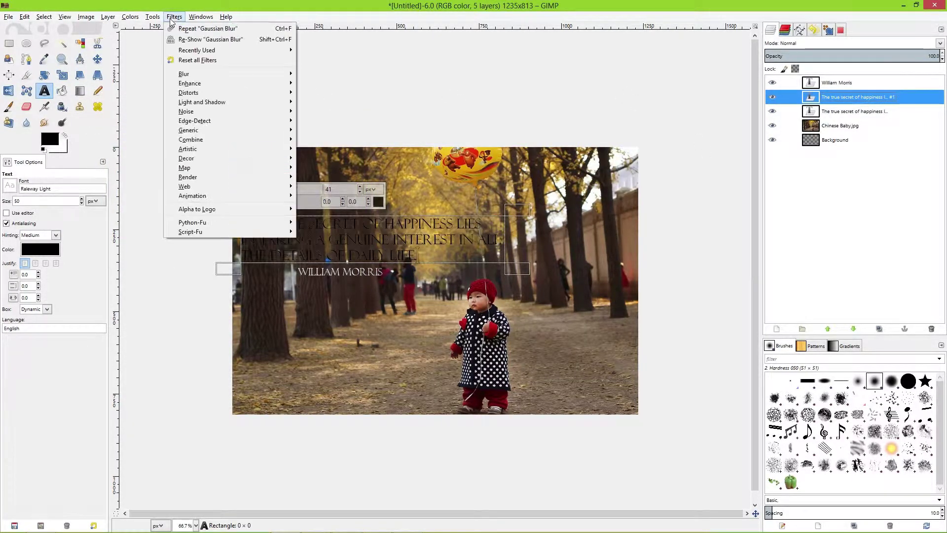
mouse_move(252, 73)
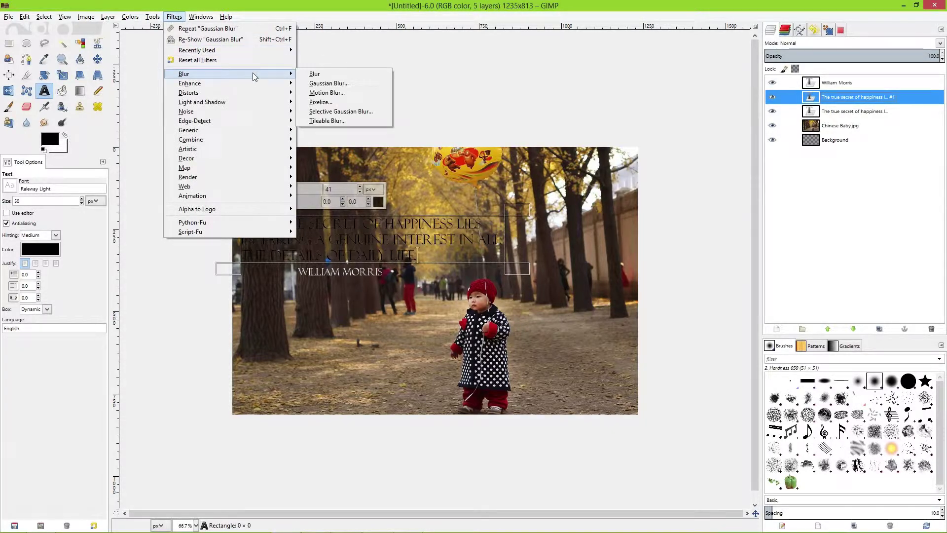
click(354, 88)
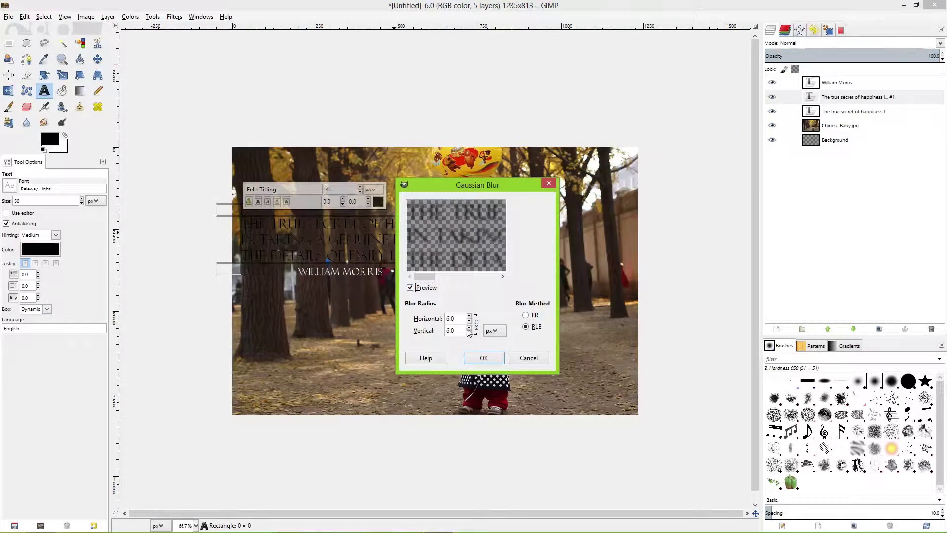
click(478, 359)
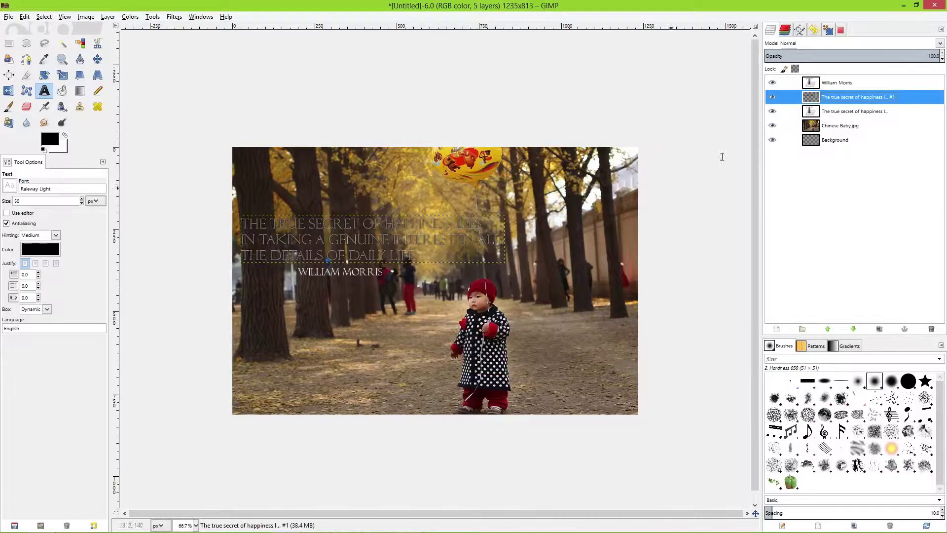
Reorder the layers so the blurred black copy lies beneath the white quote text as its shadow.
drag(822, 104, 832, 119)
click(834, 126)
click(832, 142)
Compare the quote with and without its shadow by toggling the blurred copy's visibility at a closer view.
scroll(412, 244, up, 2)
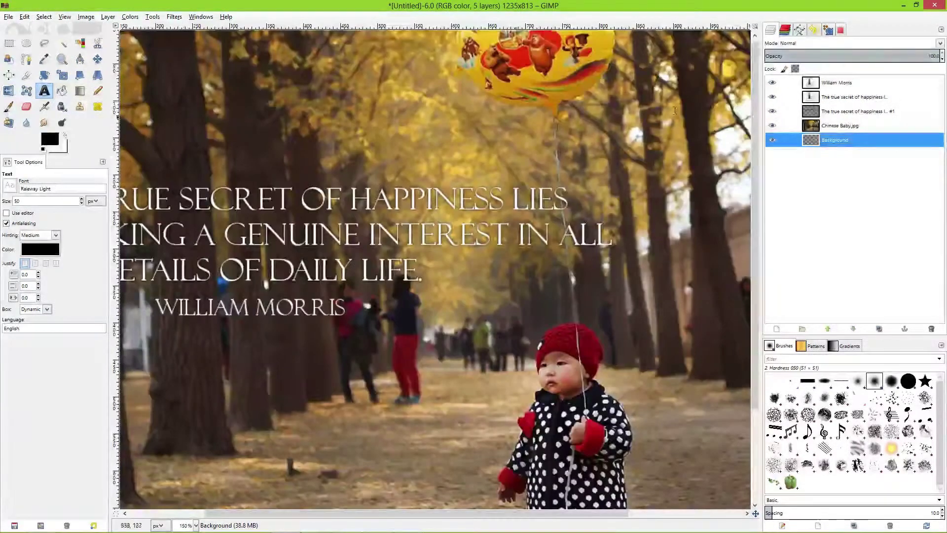
click(773, 112)
click(773, 113)
click(773, 112)
click(773, 113)
click(773, 113)
click(773, 112)
click(773, 112)
click(773, 113)
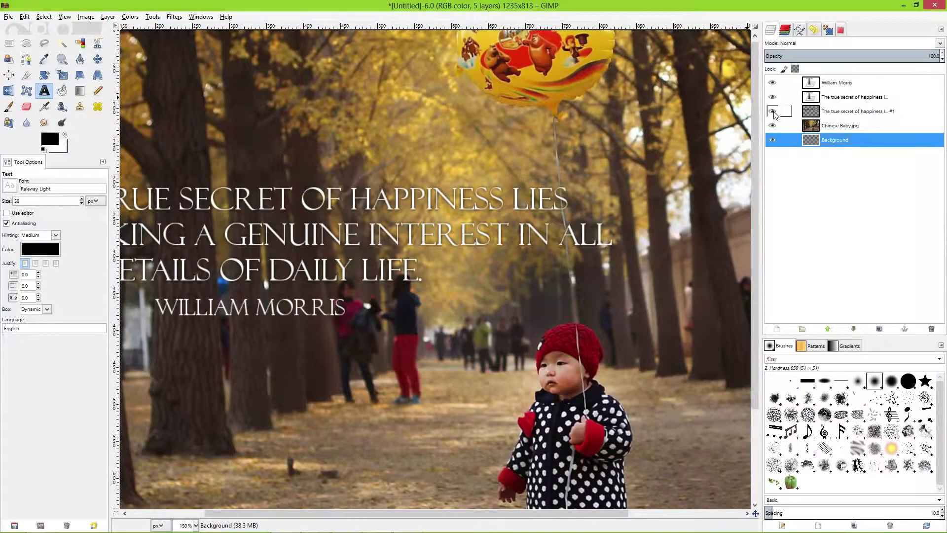
scroll(556, 180, down, 2)
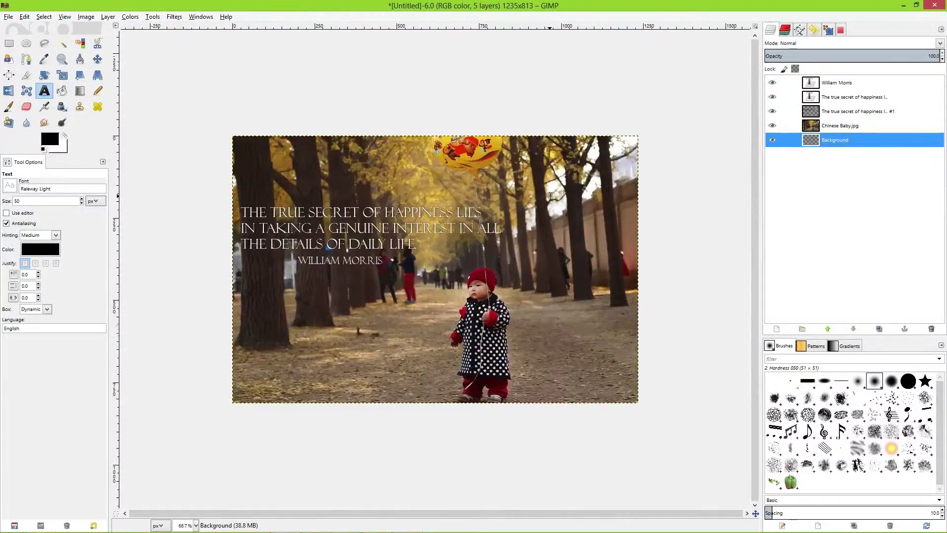
Add a new layer above all others and paint a soft black vignette around the photo's edges with a brush of about 626 px.
click(856, 82)
shift+click(776, 328)
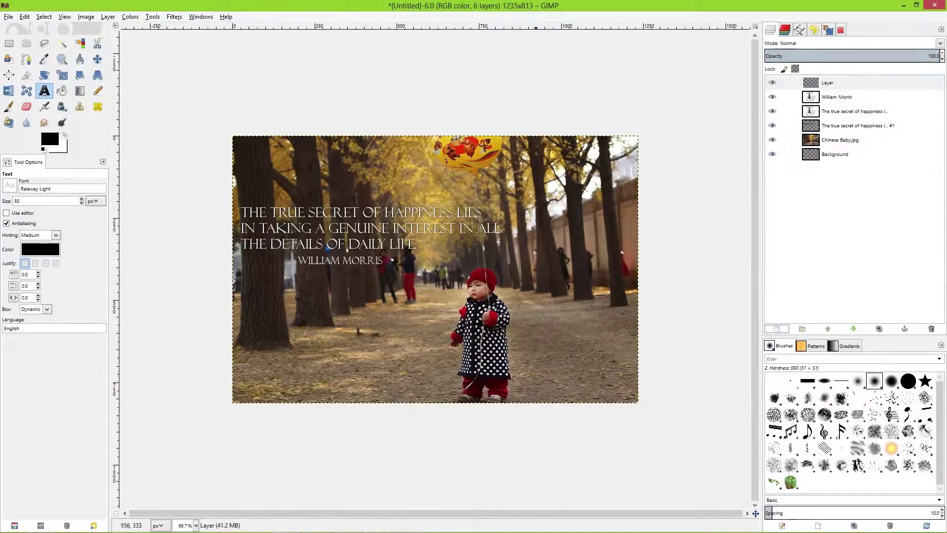
click(10, 108)
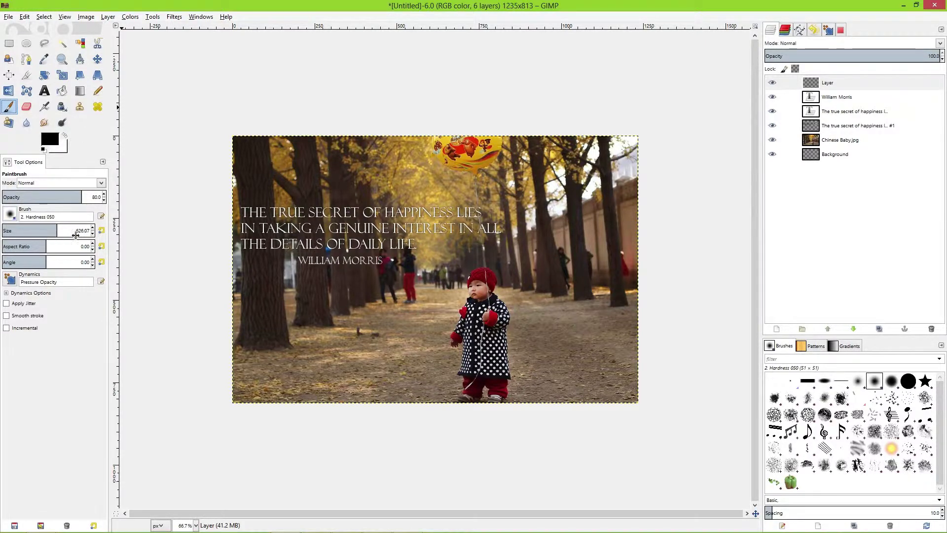
mouse_move(702, 103)
mouse_down()
mouse_move(647, 85)
mouse_move(686, 150)
mouse_move(701, 278)
mouse_move(672, 440)
mouse_move(531, 479)
mouse_move(702, 424)
mouse_move(594, 449)
mouse_move(416, 468)
mouse_move(228, 453)
mouse_move(504, 453)
mouse_move(304, 450)
mouse_move(197, 413)
mouse_move(168, 318)
mouse_move(173, 383)
mouse_move(209, 444)
mouse_move(179, 183)
mouse_move(283, 88)
mouse_move(574, 86)
mouse_move(192, 107)
mouse_move(153, 247)
mouse_move(188, 243)
mouse_move(195, 350)
mouse_up()
mouse_move(720, 226)
mouse_down()
mouse_move(687, 276)
mouse_move(659, 101)
mouse_move(577, 84)
mouse_move(463, 81)
mouse_up()
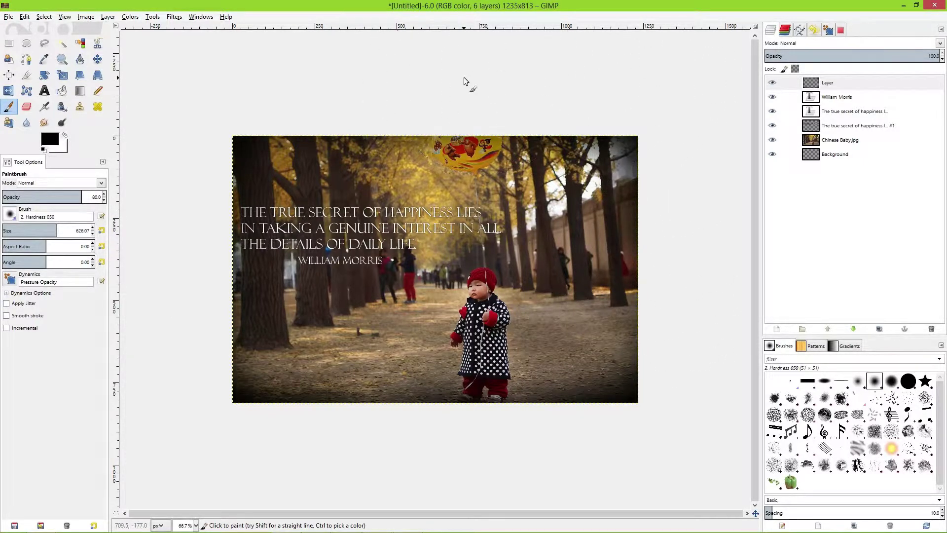
ctrl+scroll(653, 178, down, 3)
ctrl+scroll(566, 207, up, 4)
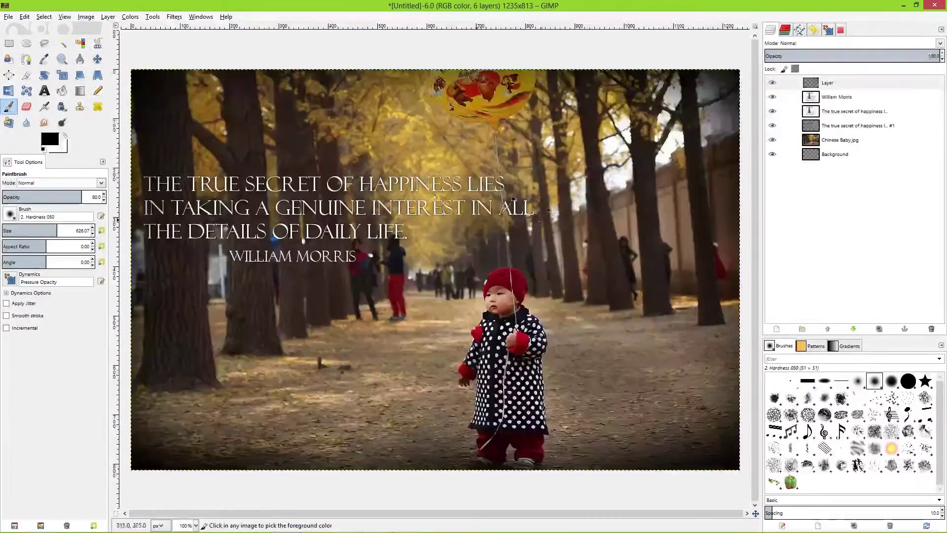
Export the image as ChineseBaby.png to the Pictures folder with the shown PNG options.
click(8, 16)
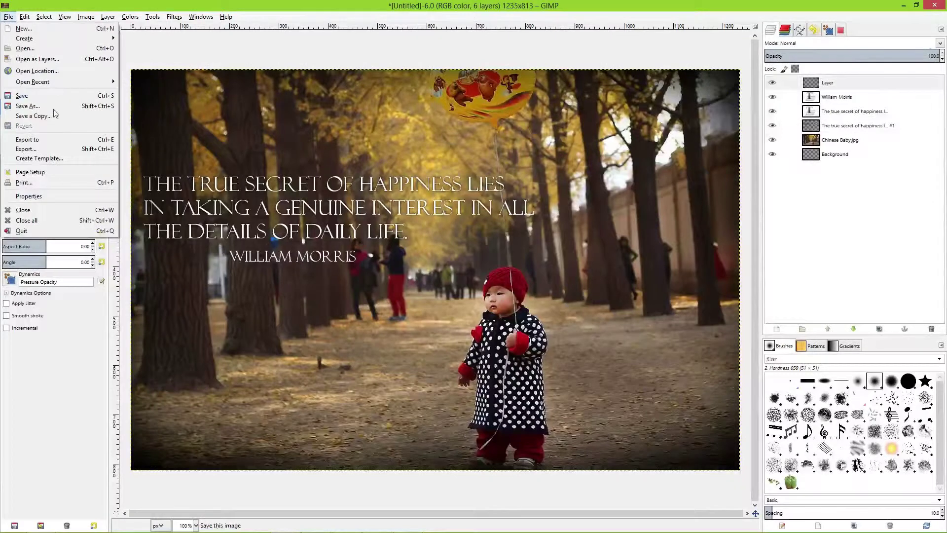
click(41, 151)
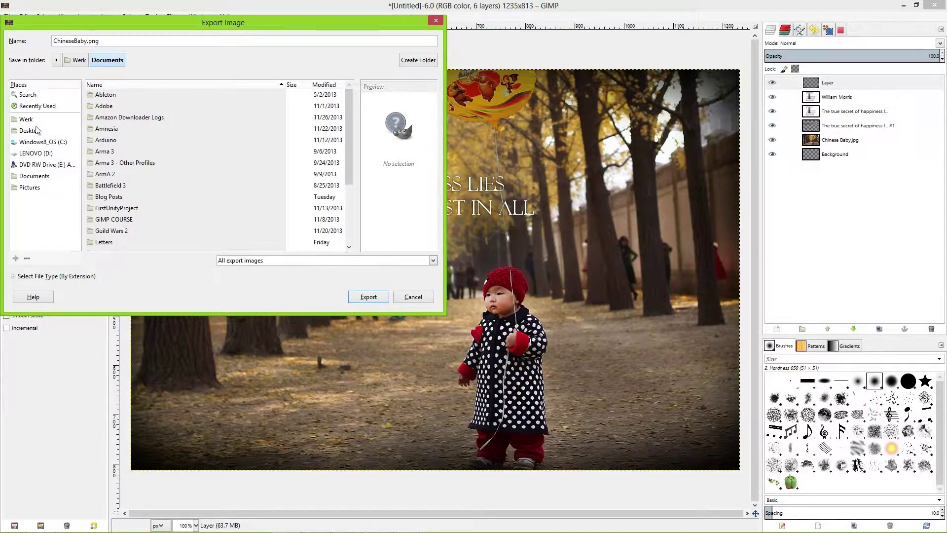
click(34, 188)
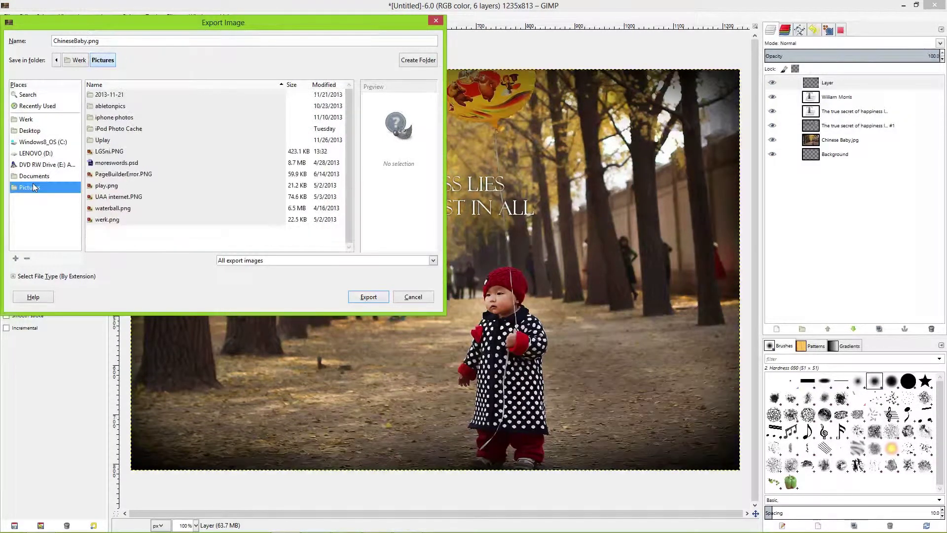
click(367, 297)
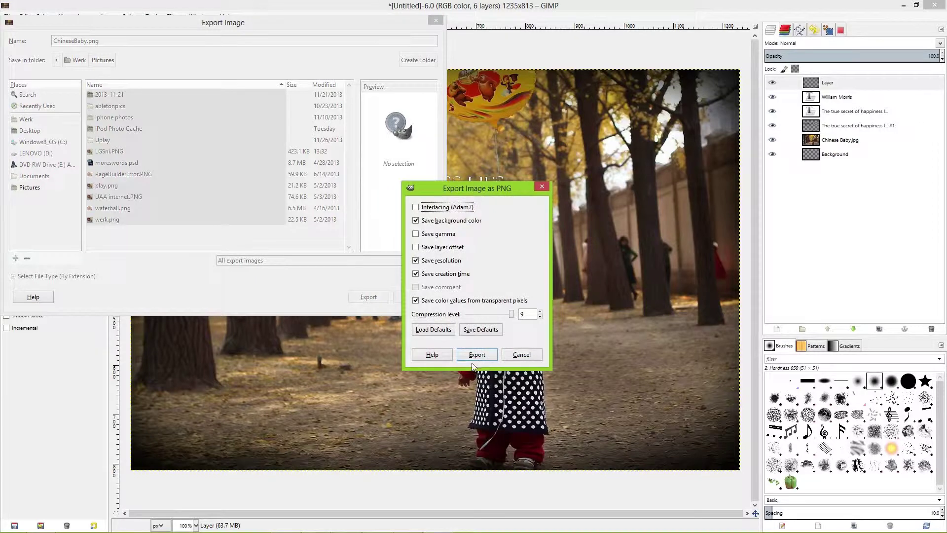
click(475, 356)
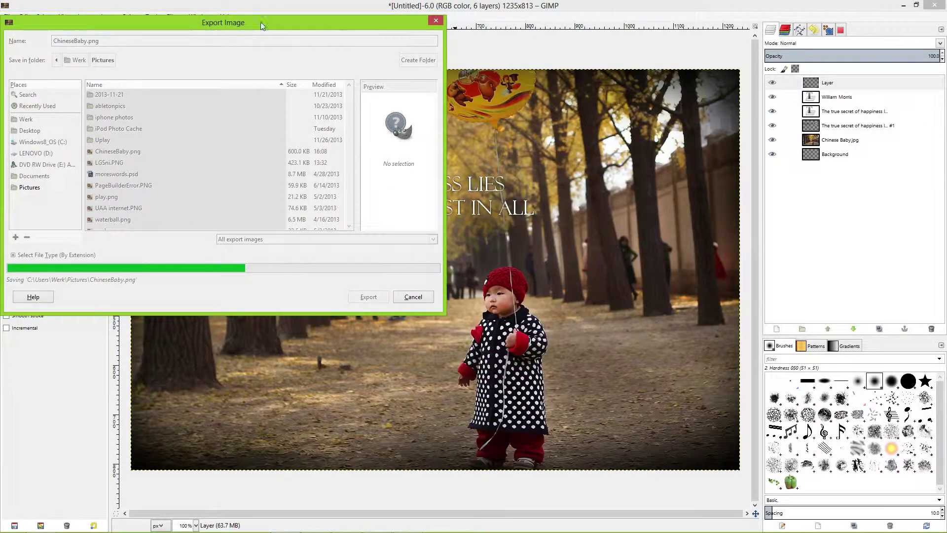
drag(234, 27, 548, 111)
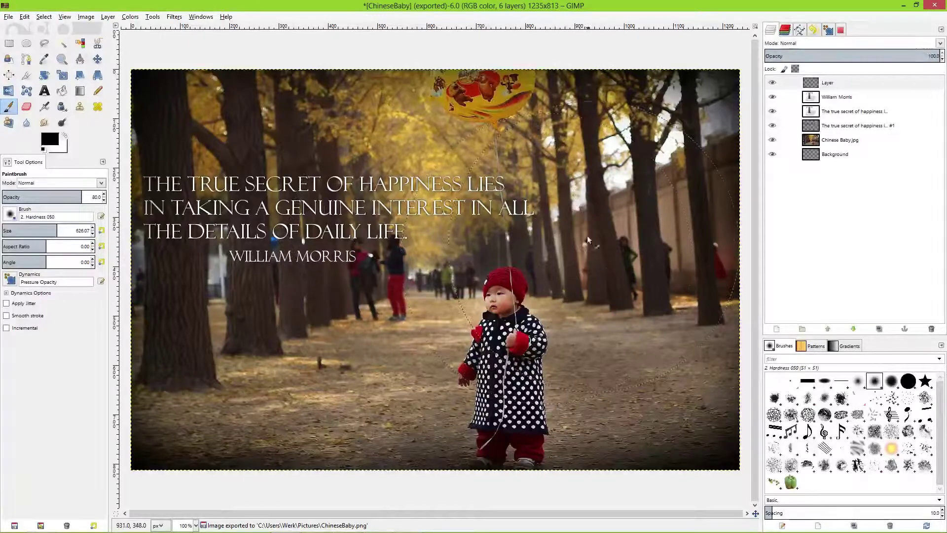
key(minus)
key(minus)
key(plus)
key(plus)
key(minus)
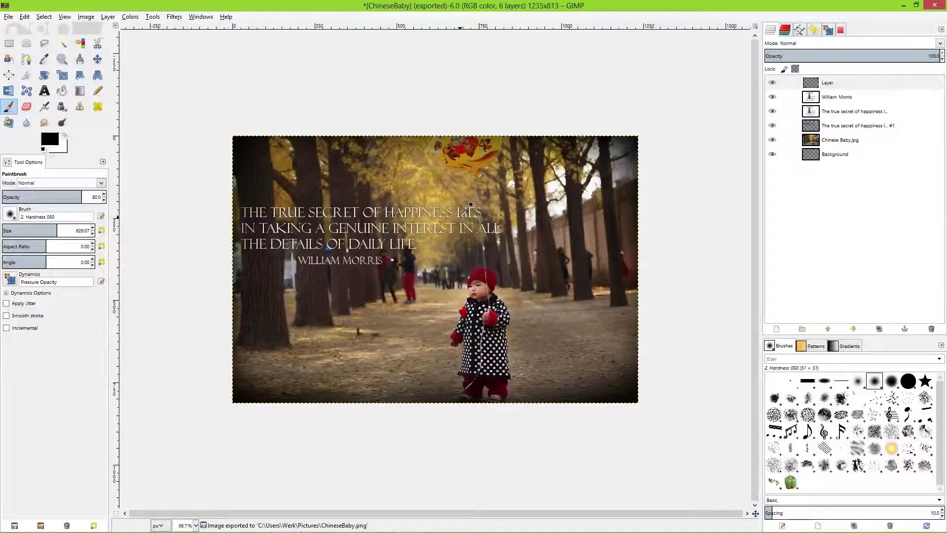